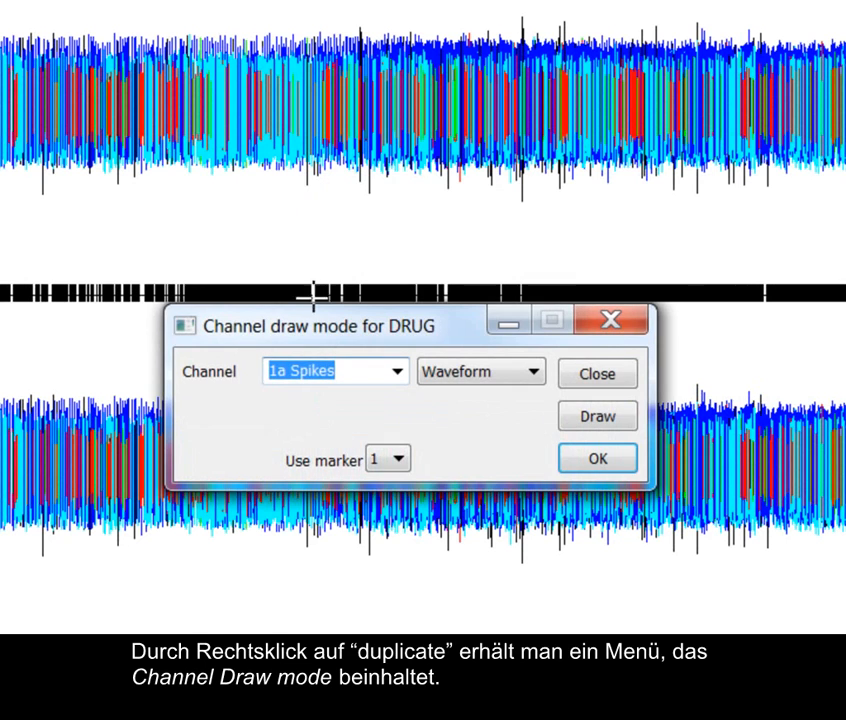
Review the draw modes offered for channel 1a Spikes and for channel 2 Stim.
left_click_drag(327, 334, 293, 224)
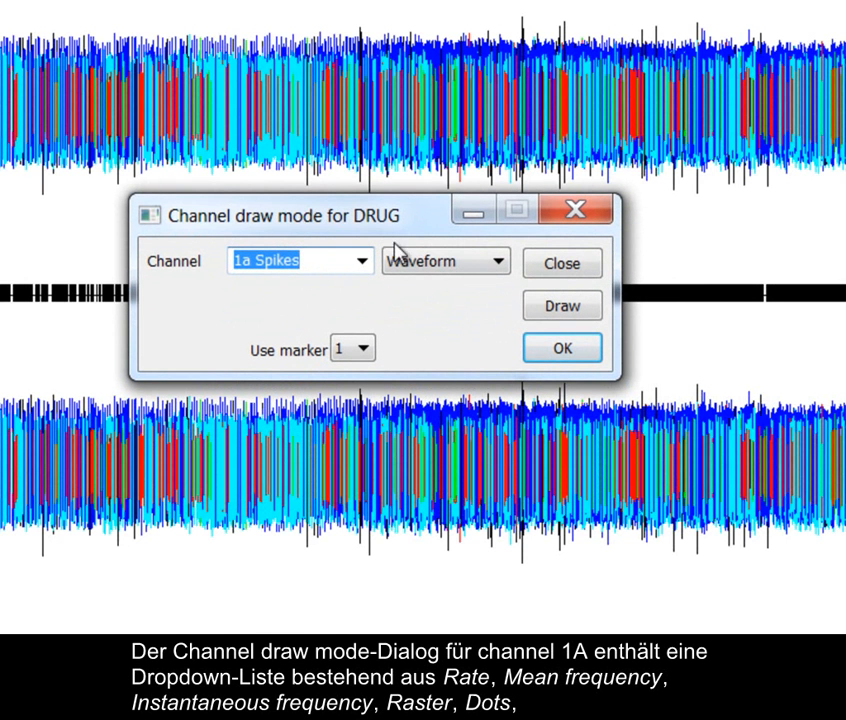
left_click(447, 276)
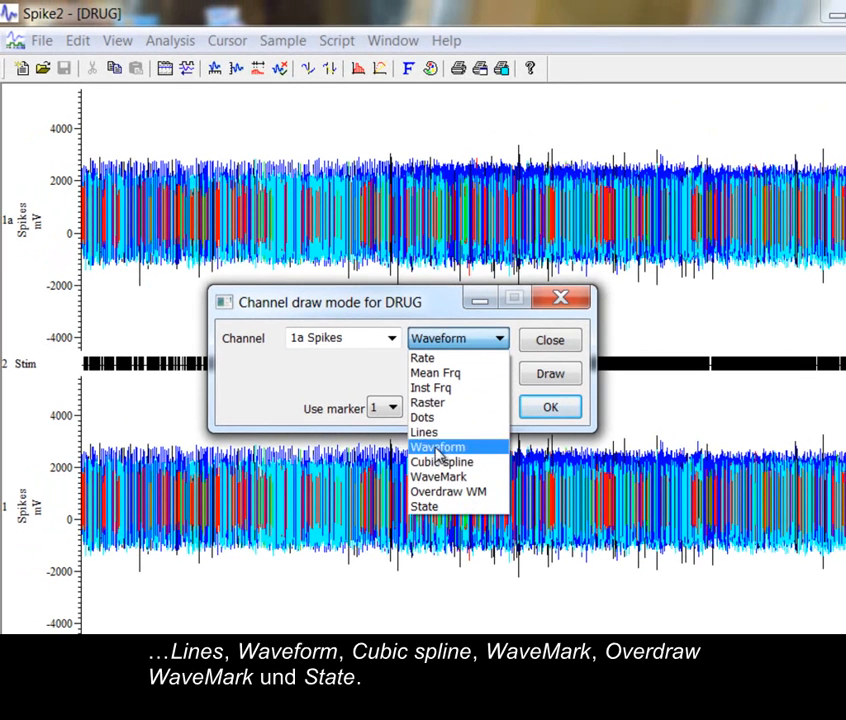
left_click(383, 340)
left_click(391, 339)
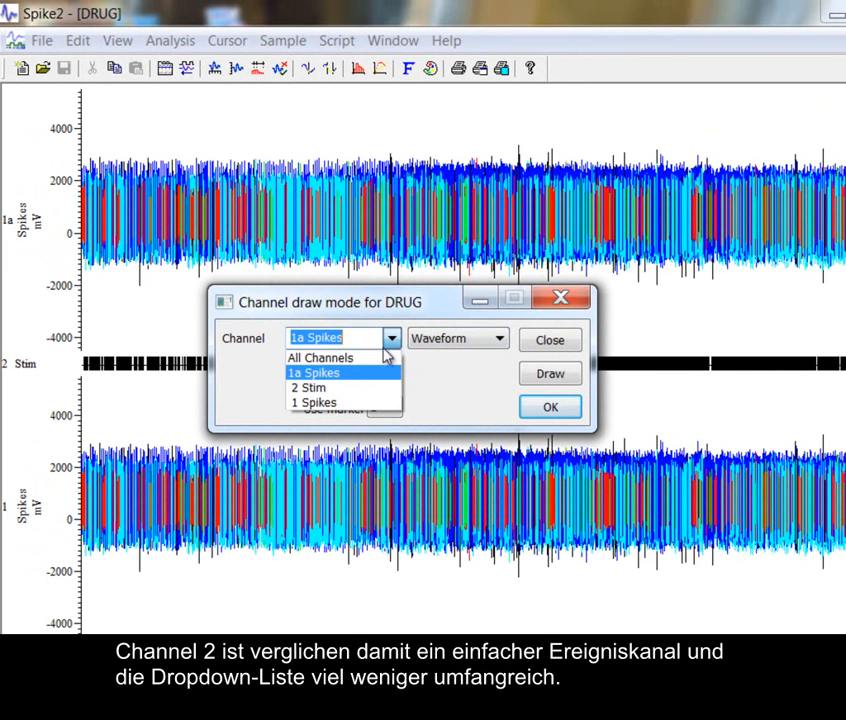
left_click(355, 388)
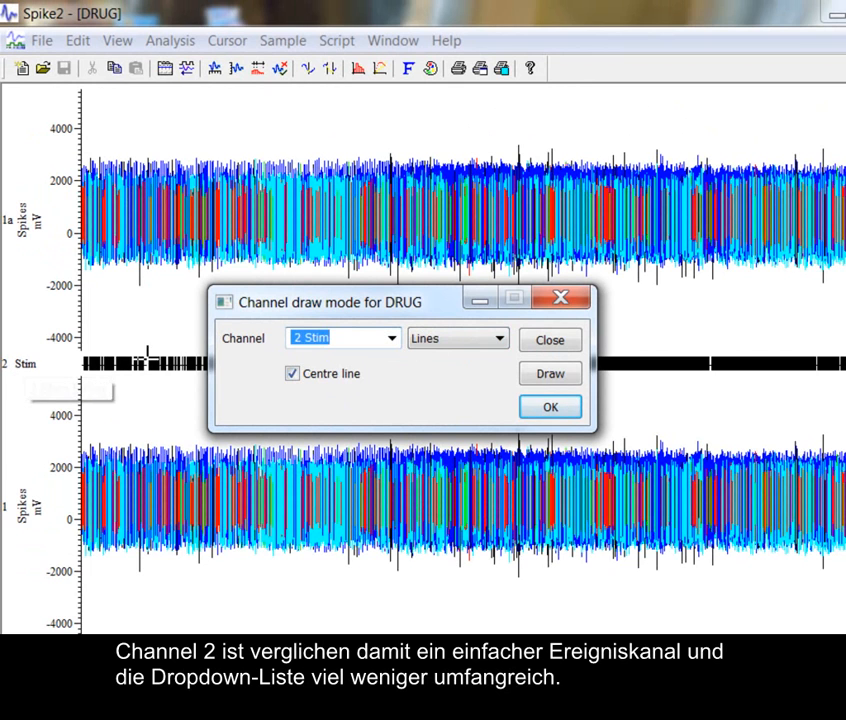
left_click(444, 339)
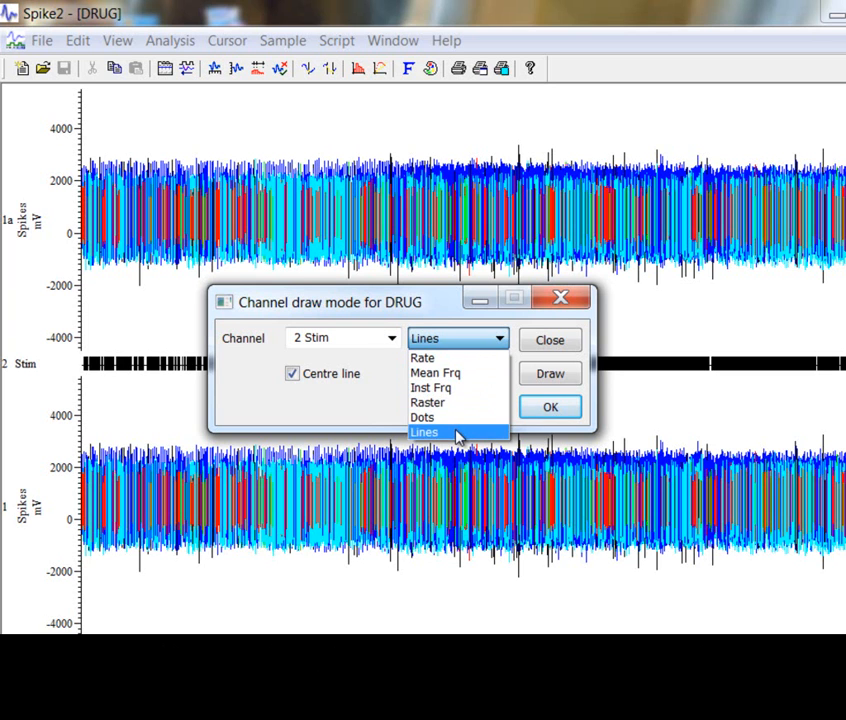
left_click(390, 340)
Draw channel 1a Spikes in Rate mode.
left_click(392, 340)
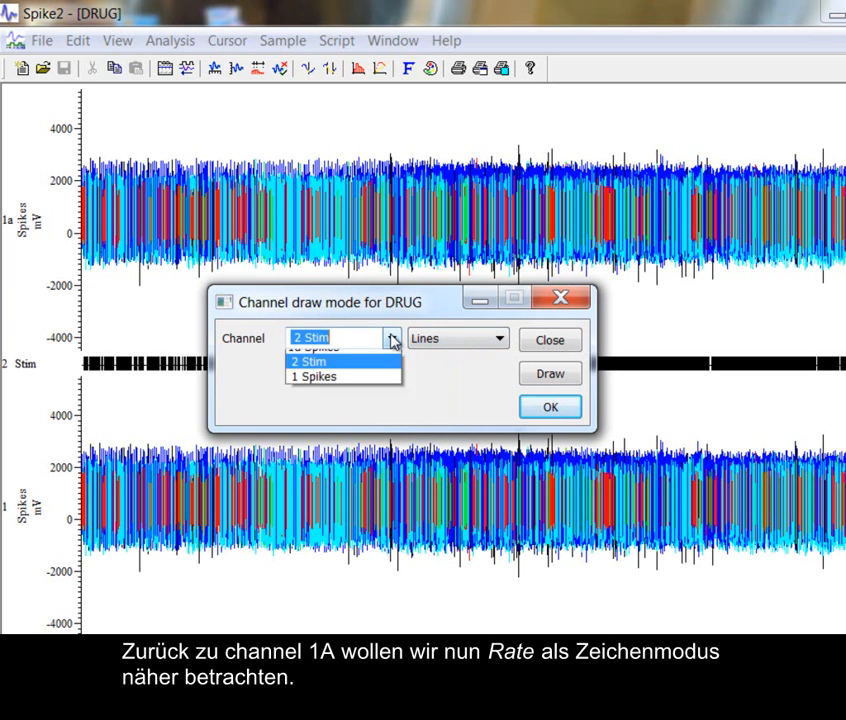
left_click(363, 373)
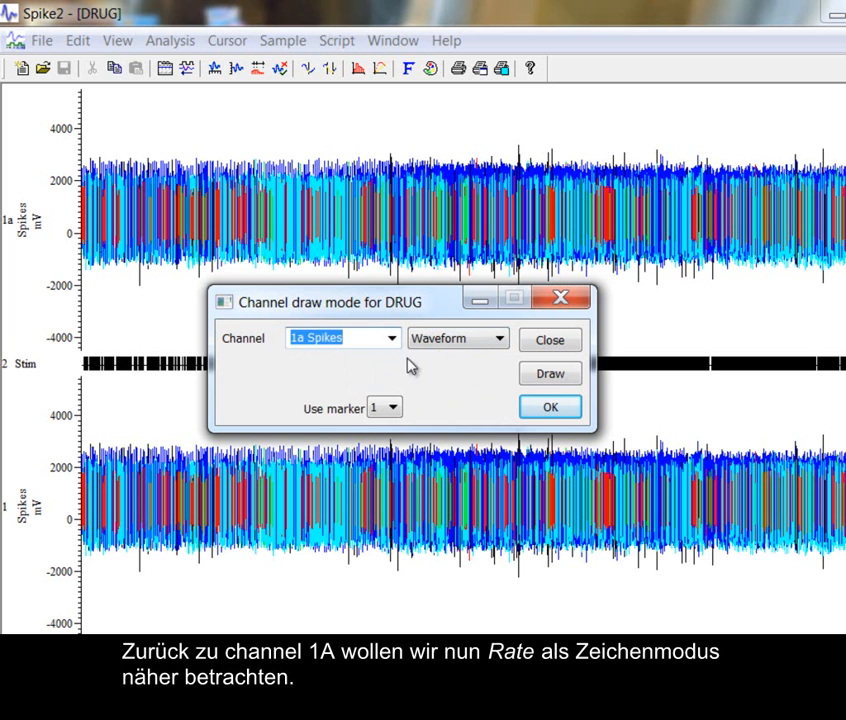
left_click(490, 342)
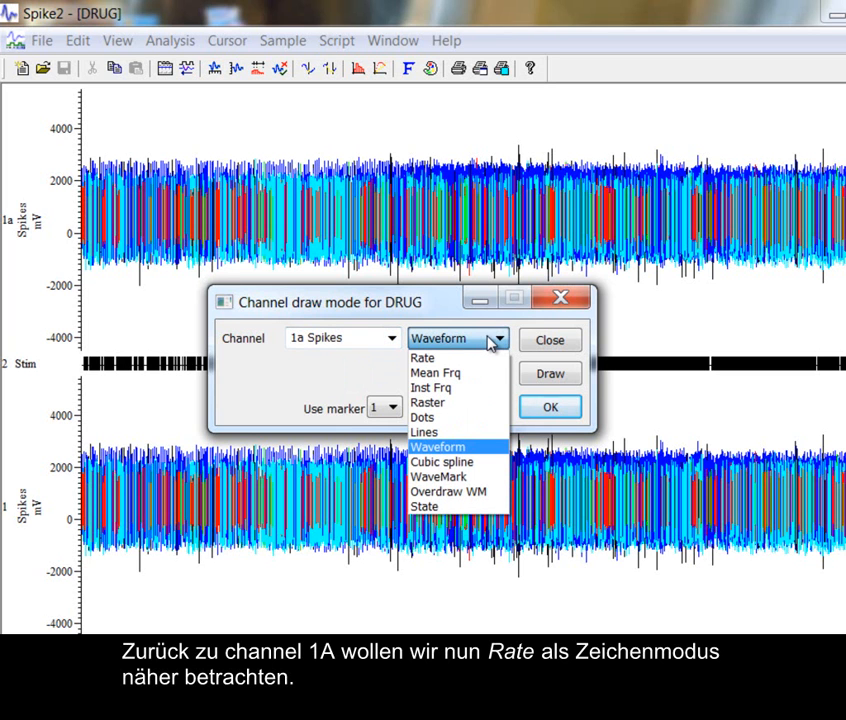
left_click(470, 359)
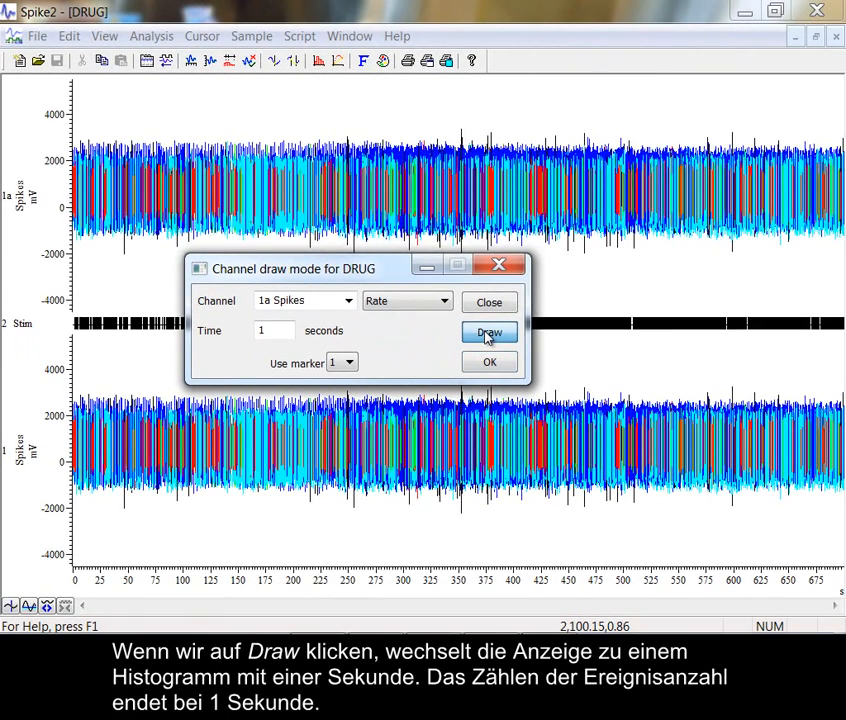
left_click(549, 375)
Set the rate histogram's time to 5 seconds and redraw channel 1a.
left_click_drag(407, 265, 421, 344)
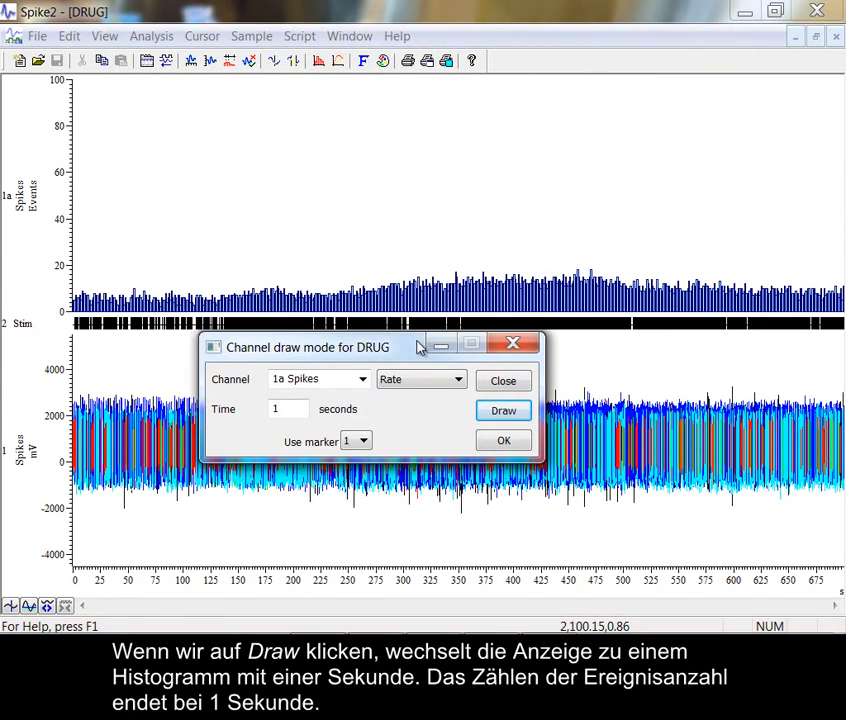
left_click_drag(298, 408, 260, 413)
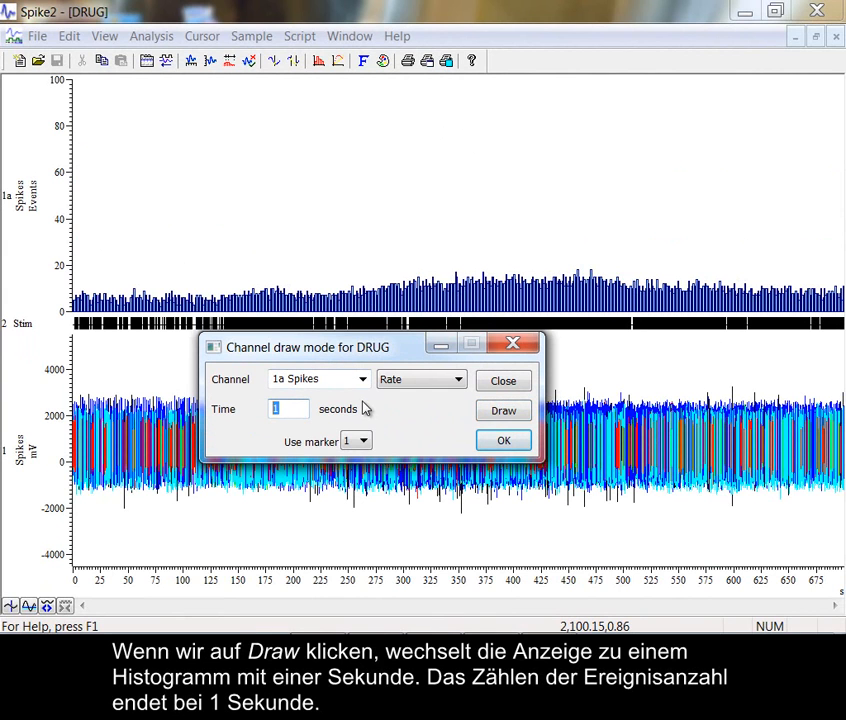
left_click(490, 412)
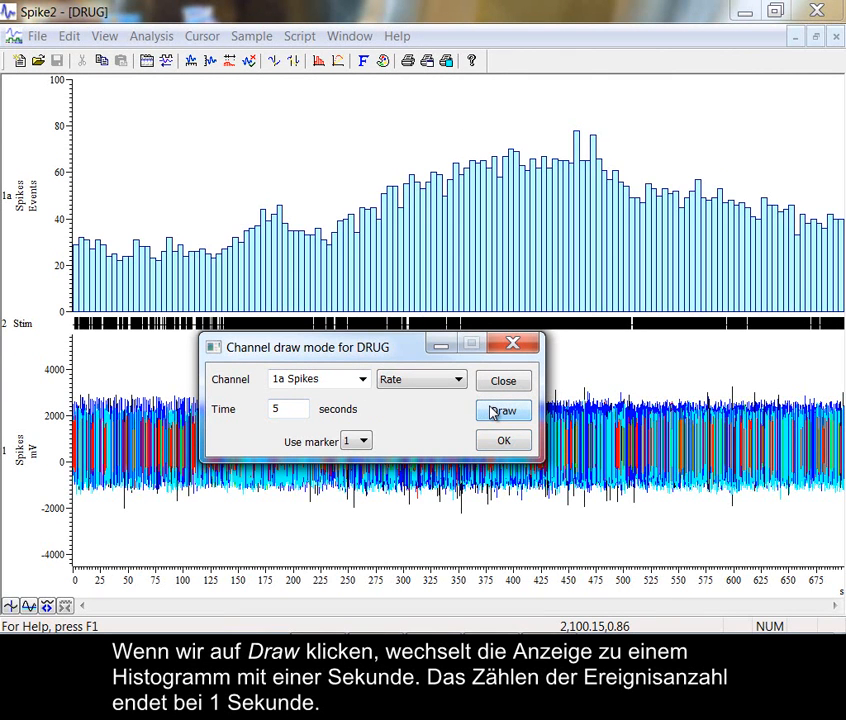
Draw channel 1a as Mean Frq over 5 seconds with Per minute enabled, and redraw it with Per minute disabled.
left_click(451, 383)
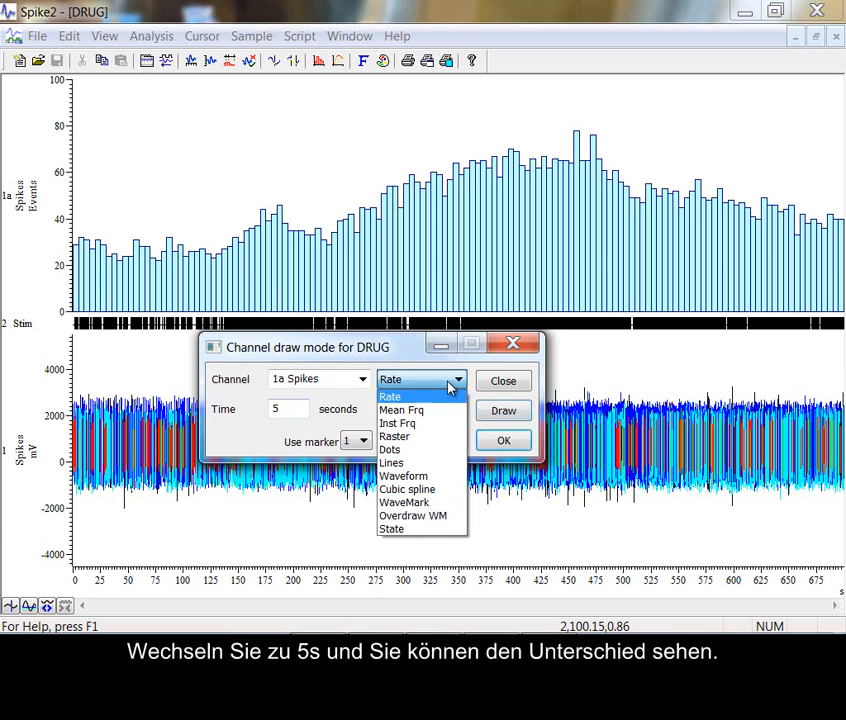
left_click(445, 411)
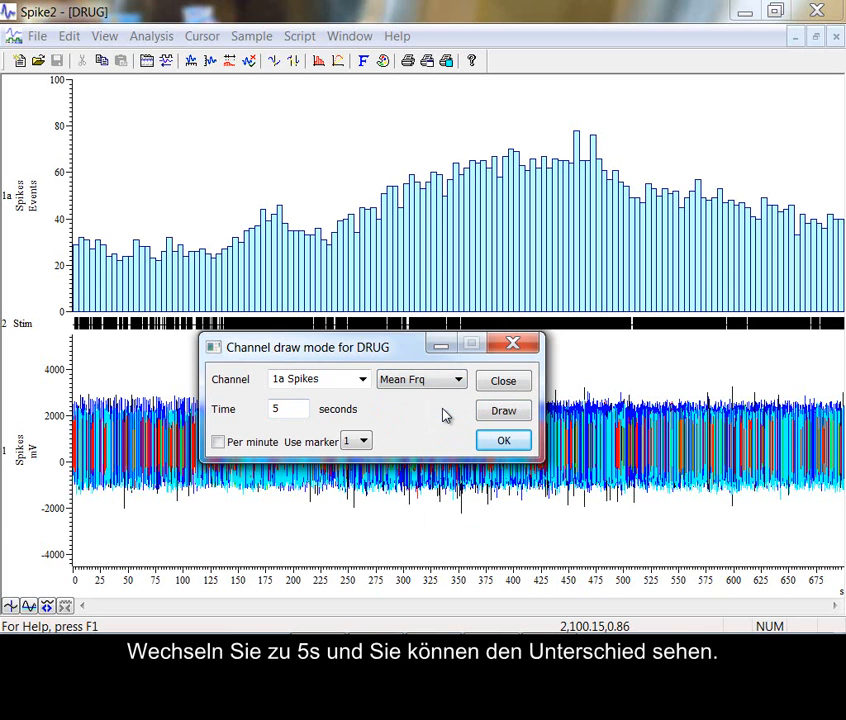
left_click_drag(310, 413, 270, 412)
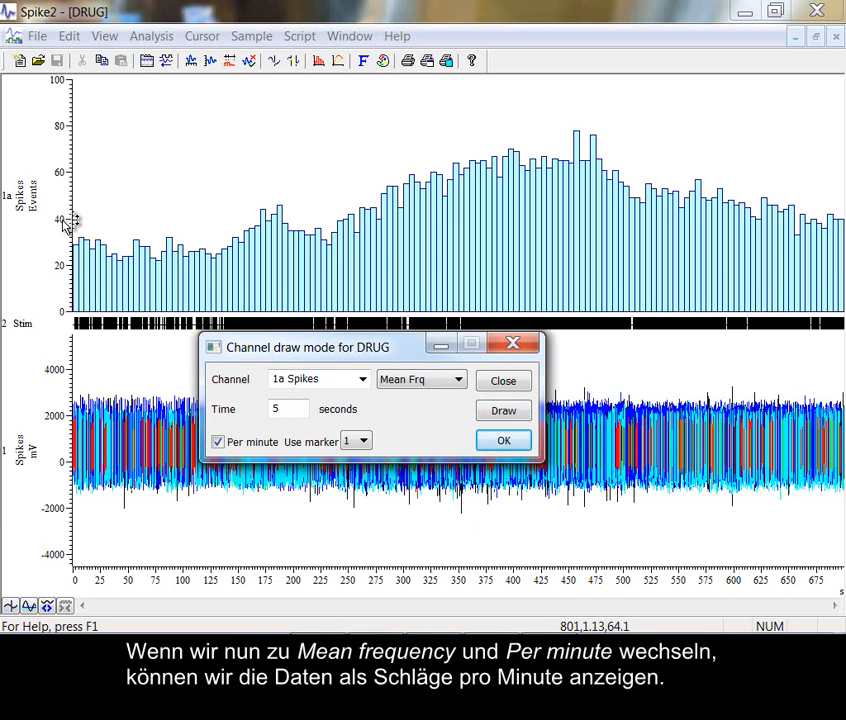
left_click(498, 411)
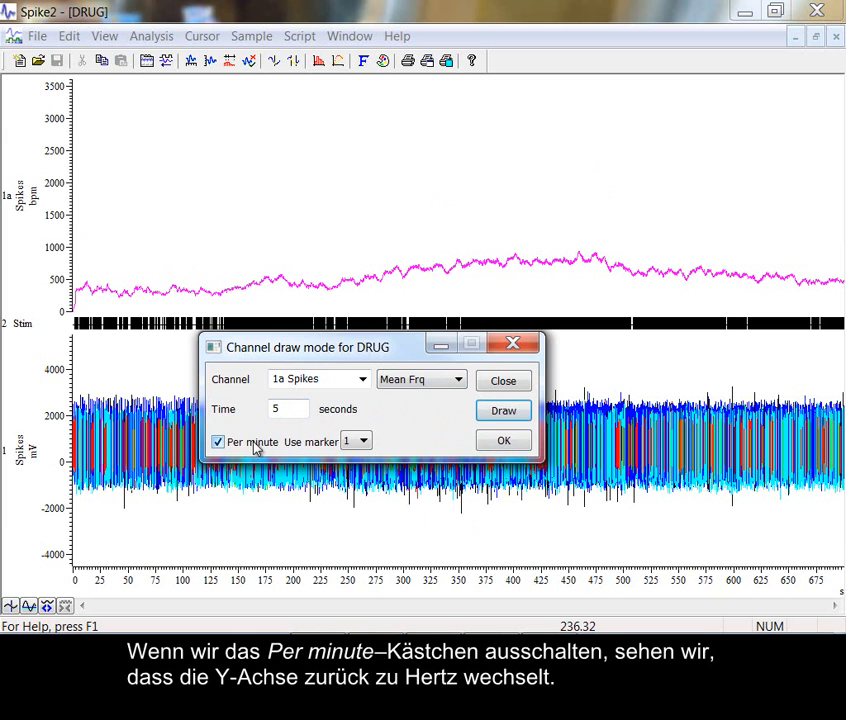
left_click(494, 419)
Draw channel 1a as Inst Frq using Dots with dot size 4, and optimise its Y range.
left_click(459, 380)
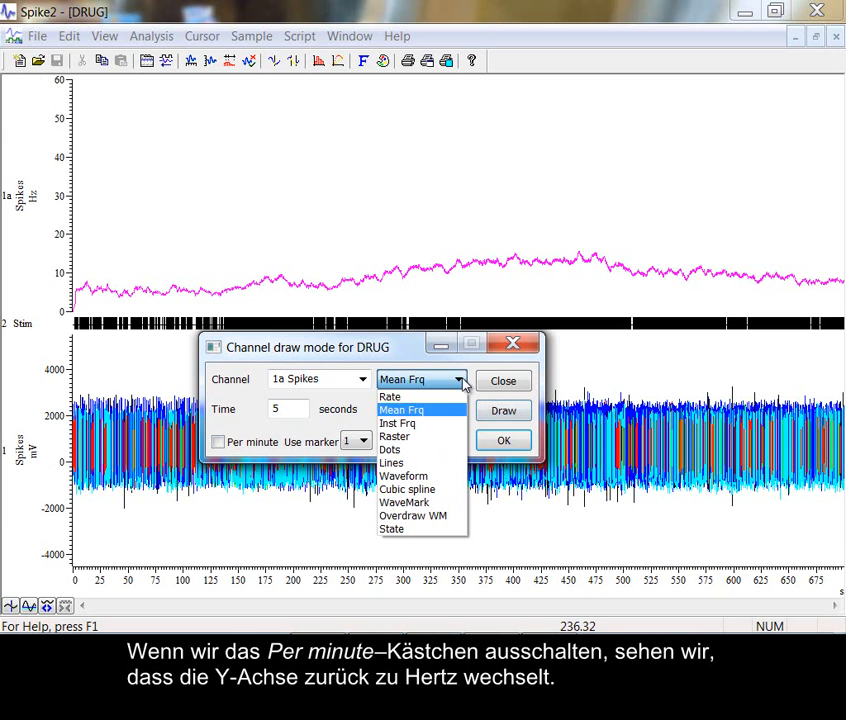
left_click(438, 423)
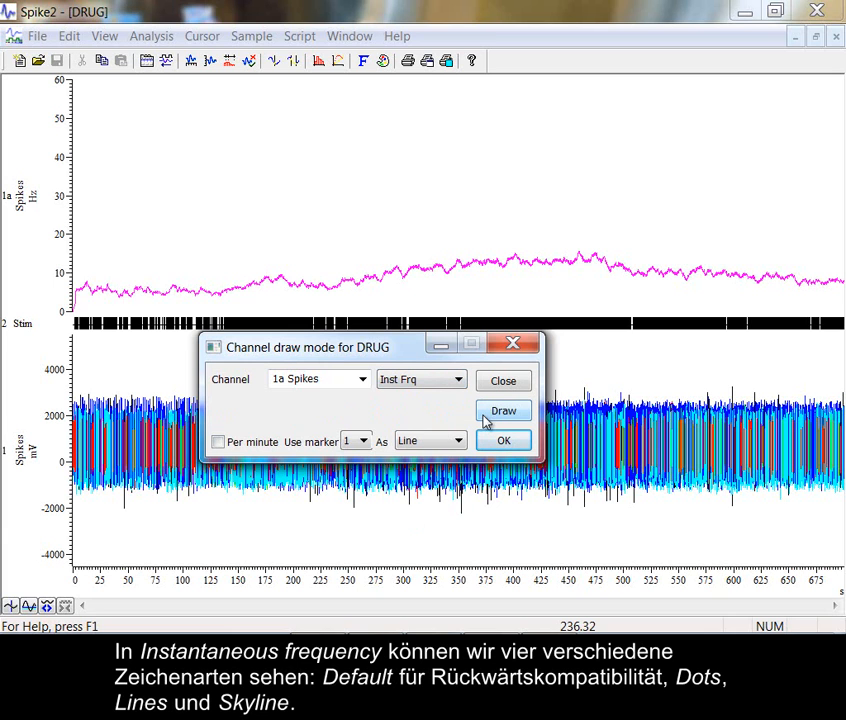
left_click(459, 441)
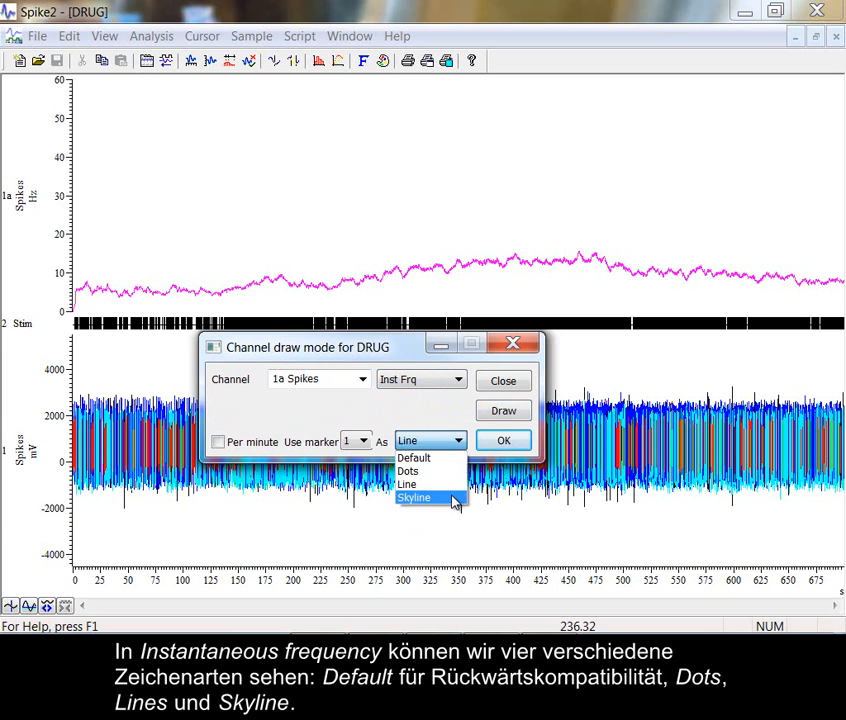
left_click(441, 471)
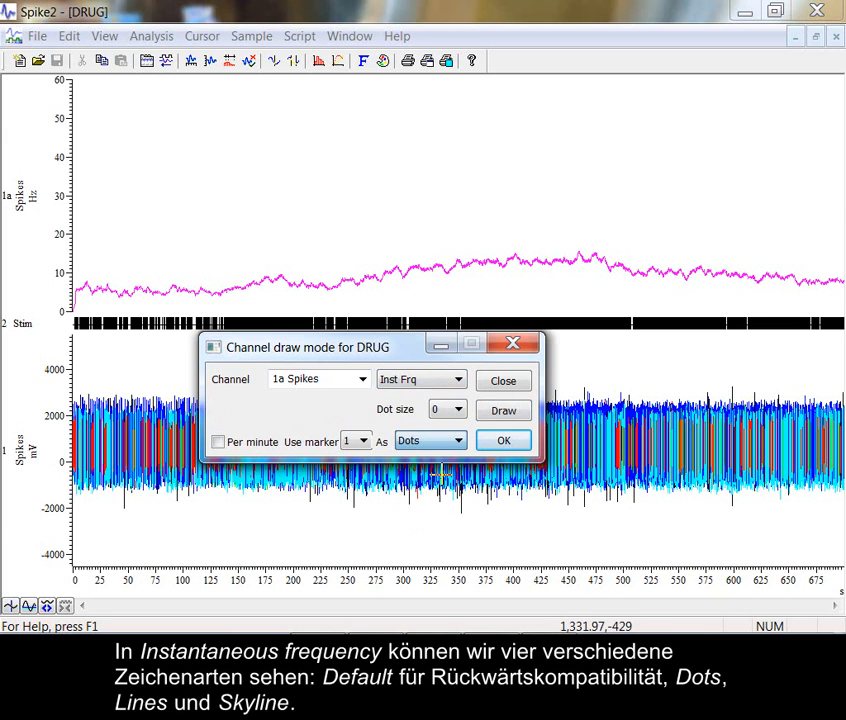
left_click(462, 409)
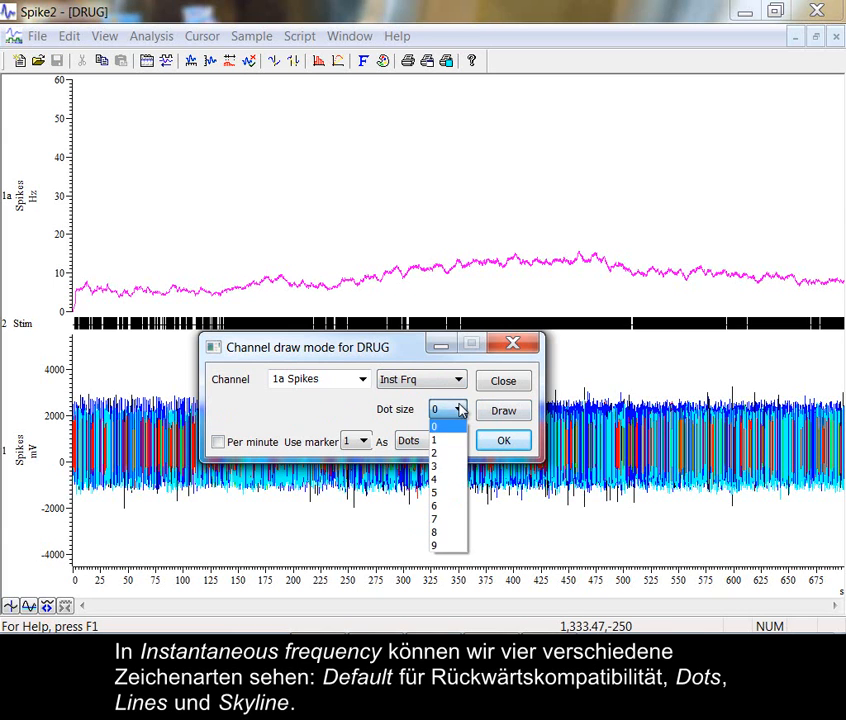
left_click(454, 478)
left_click(501, 414)
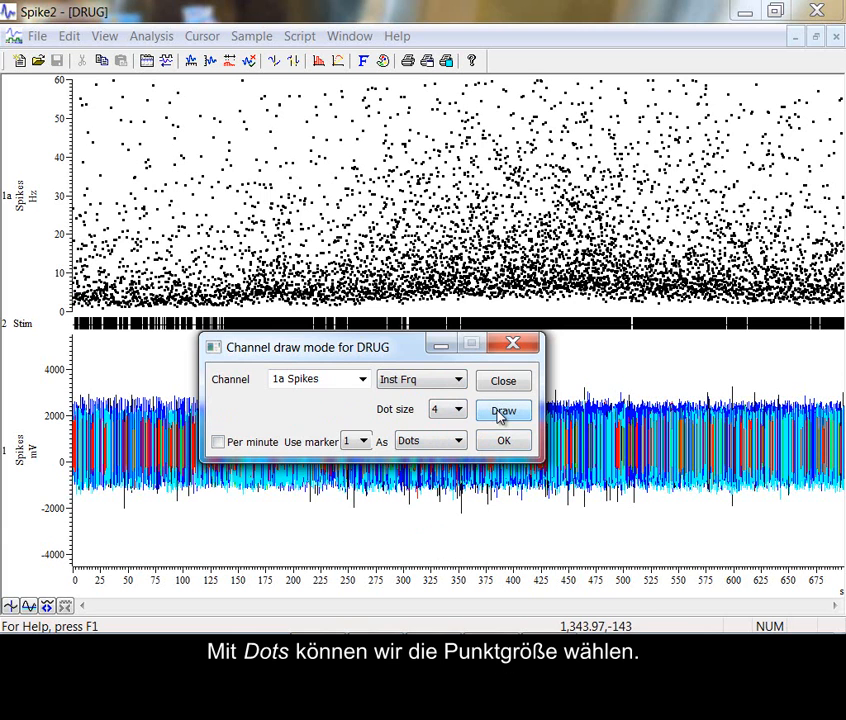
double_click(74, 145)
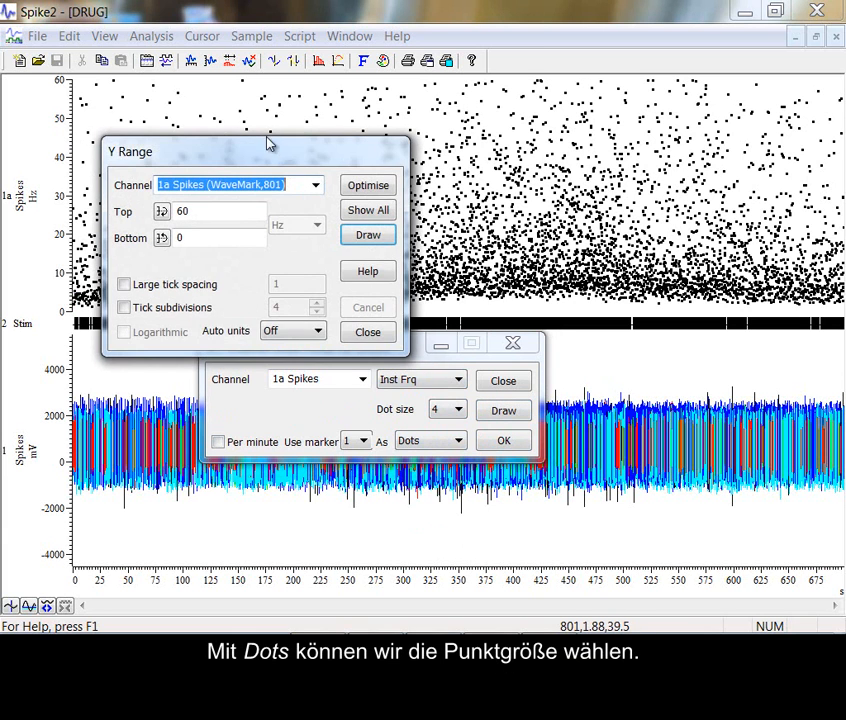
left_click(367, 186)
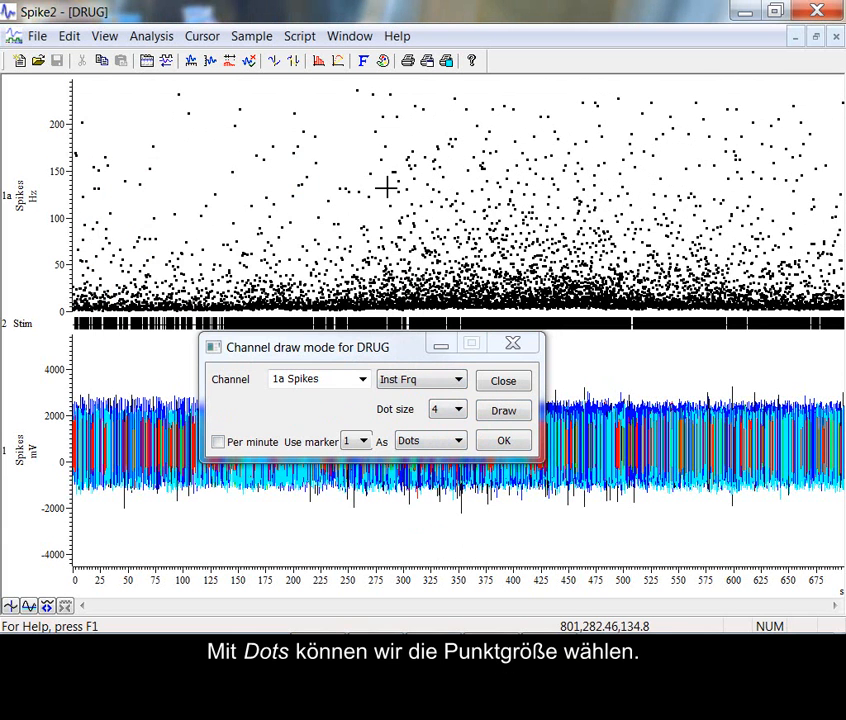
Redraw channel 1a's instantaneous frequency as Line, followed by Skyline.
left_click(460, 442)
left_click(455, 485)
left_click(505, 419)
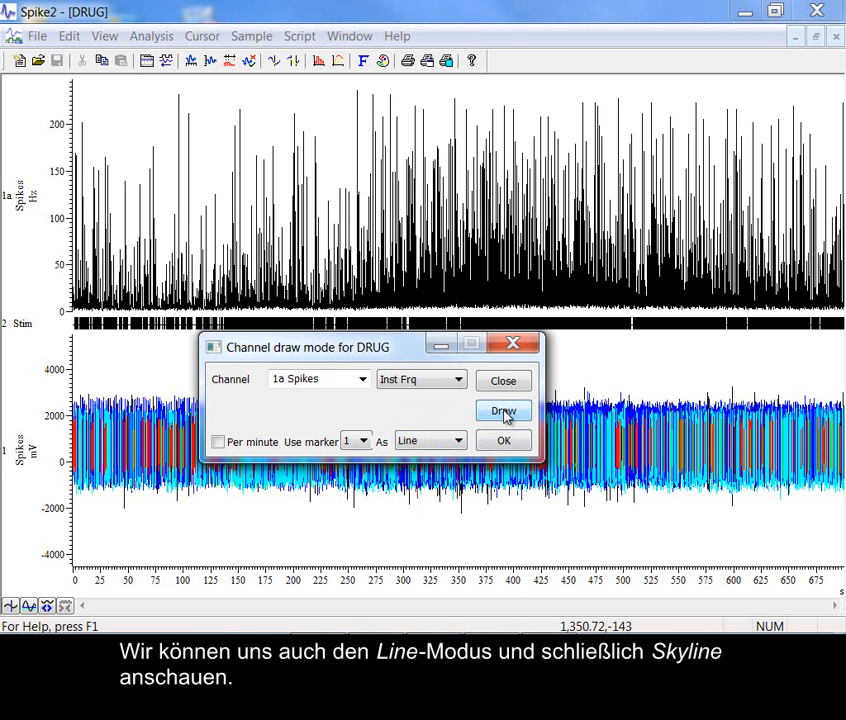
left_click(458, 441)
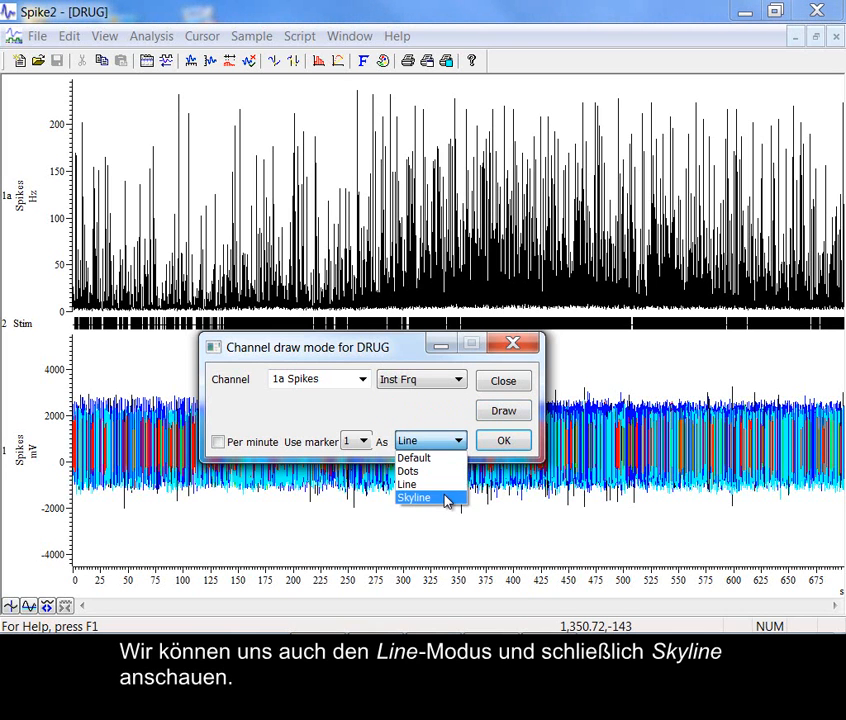
left_click(447, 497)
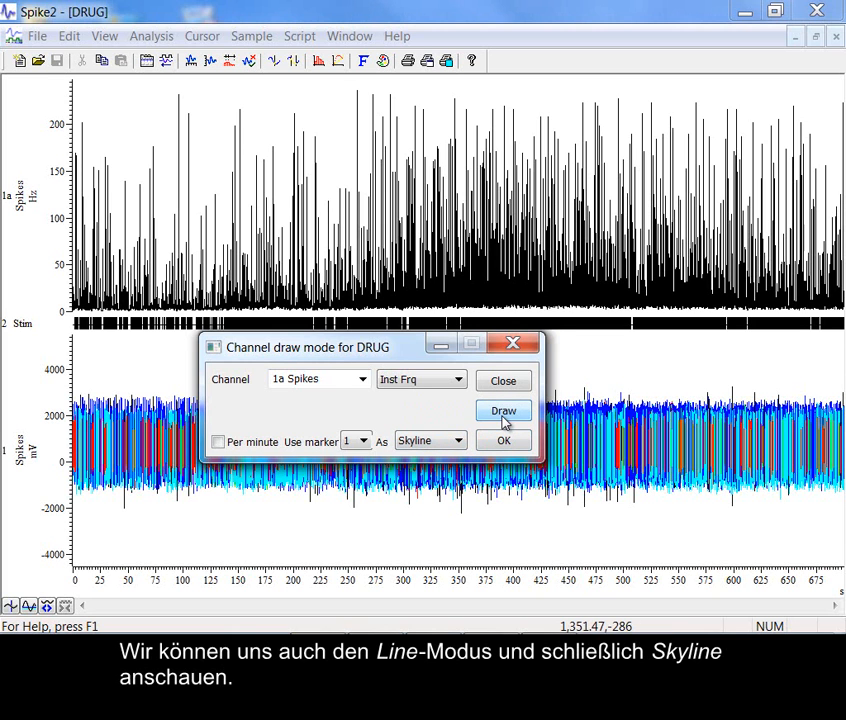
For the stretch from about 264 to 293 seconds, redraw channel 1a's instantaneous frequency as Line, followed by Dots, and accept the settings.
left_click_drag(363, 275, 394, 274)
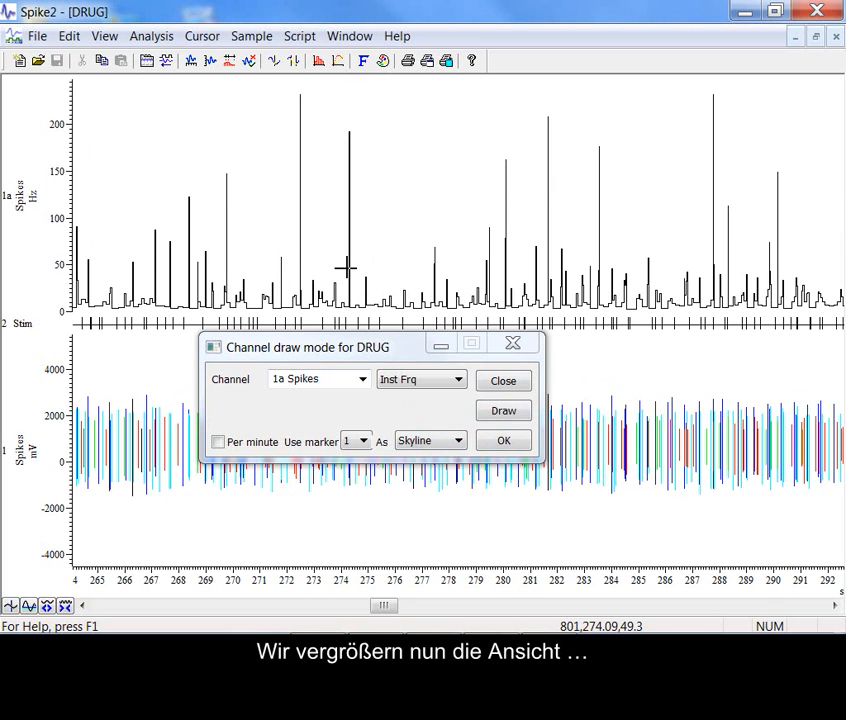
left_click(459, 441)
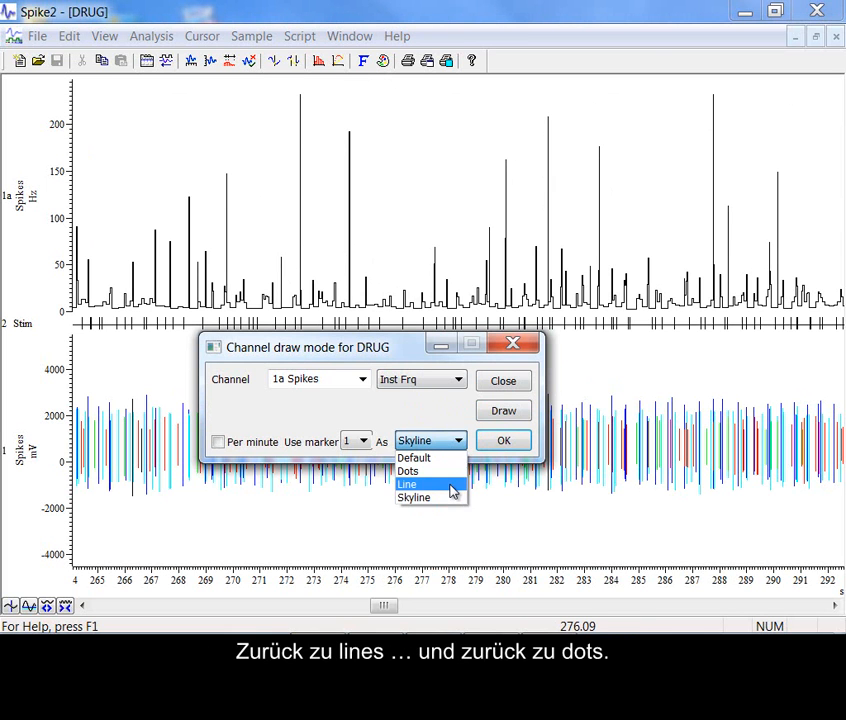
left_click(452, 482)
left_click(503, 414)
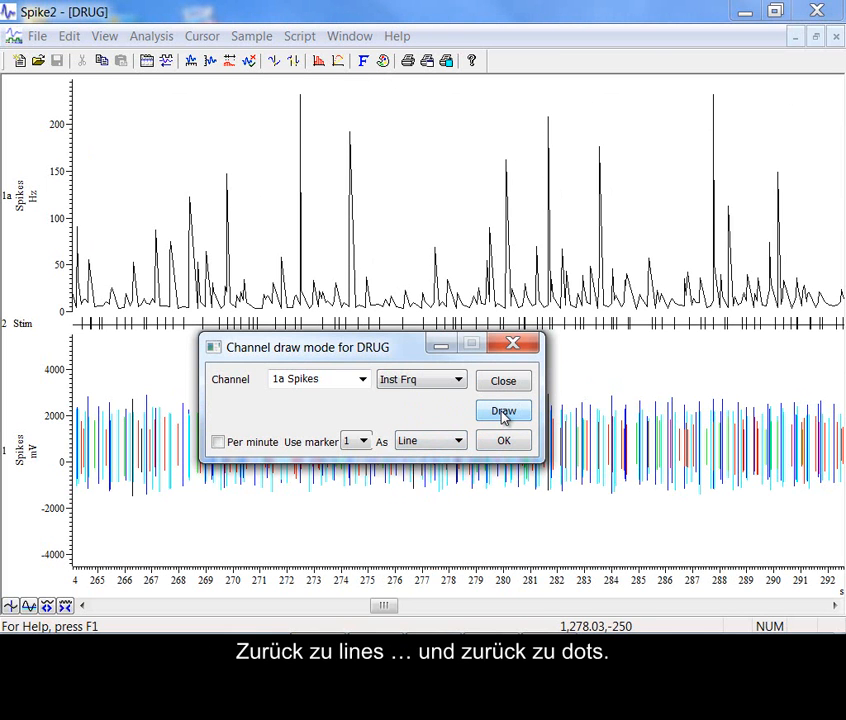
left_click(459, 441)
left_click(440, 468)
left_click(492, 414)
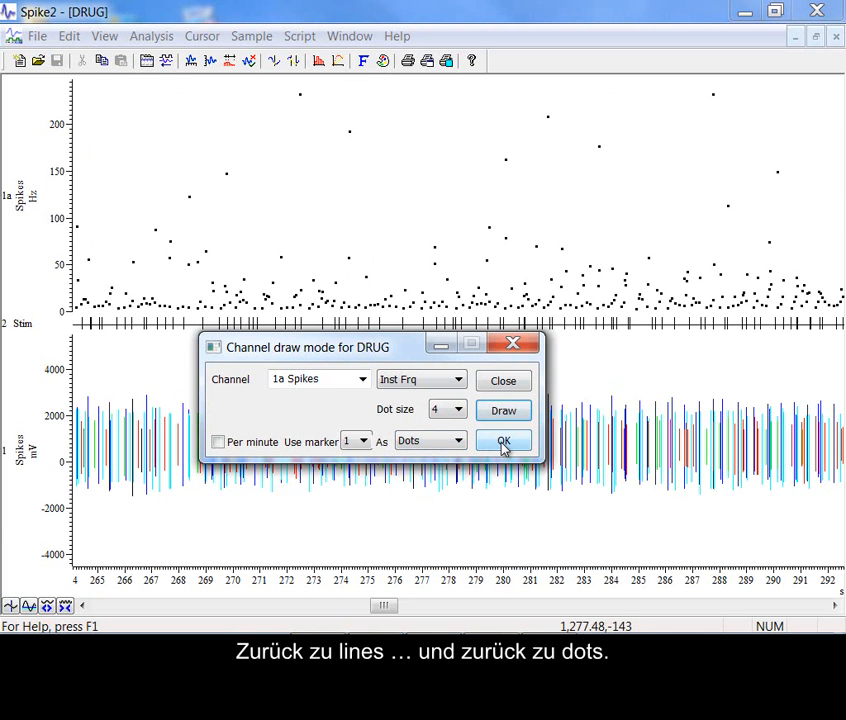
left_click(503, 442)
Show the recording's full time range and draw channel 1a as Raster, triggered by channel 2 Stim with dot size 4.
double_click(483, 585)
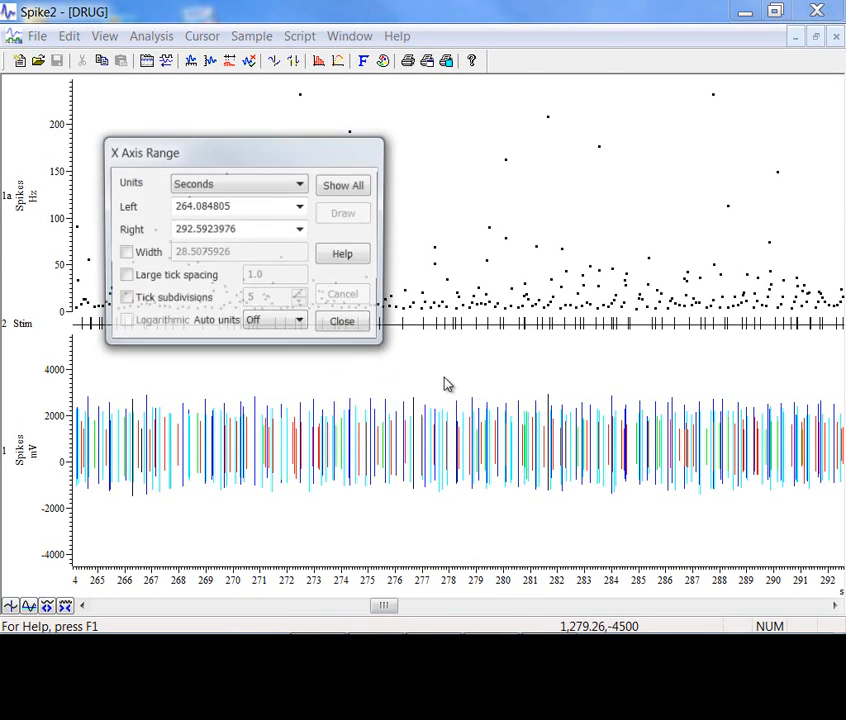
left_click(355, 192)
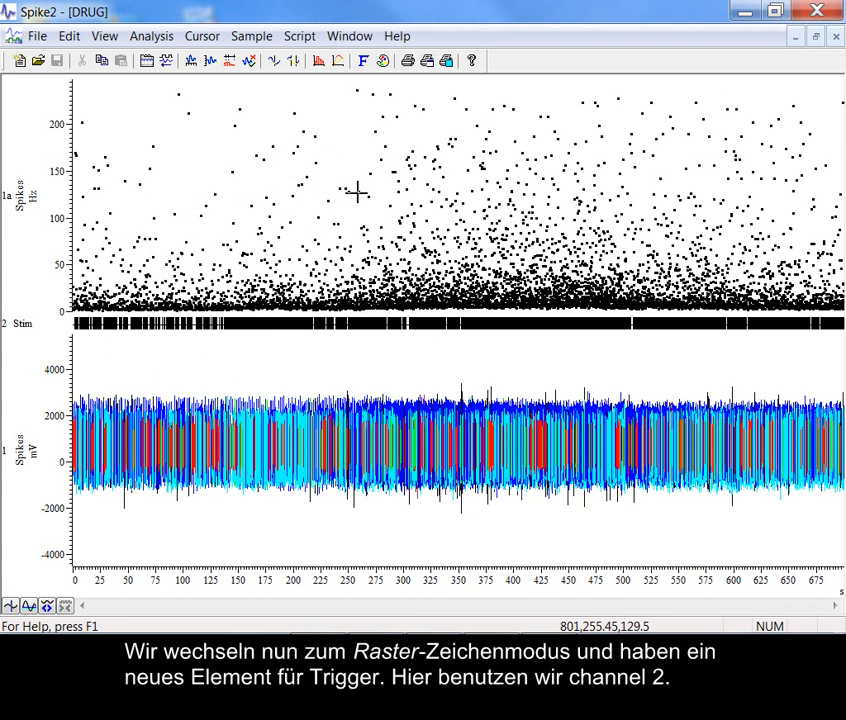
right_click(357, 193)
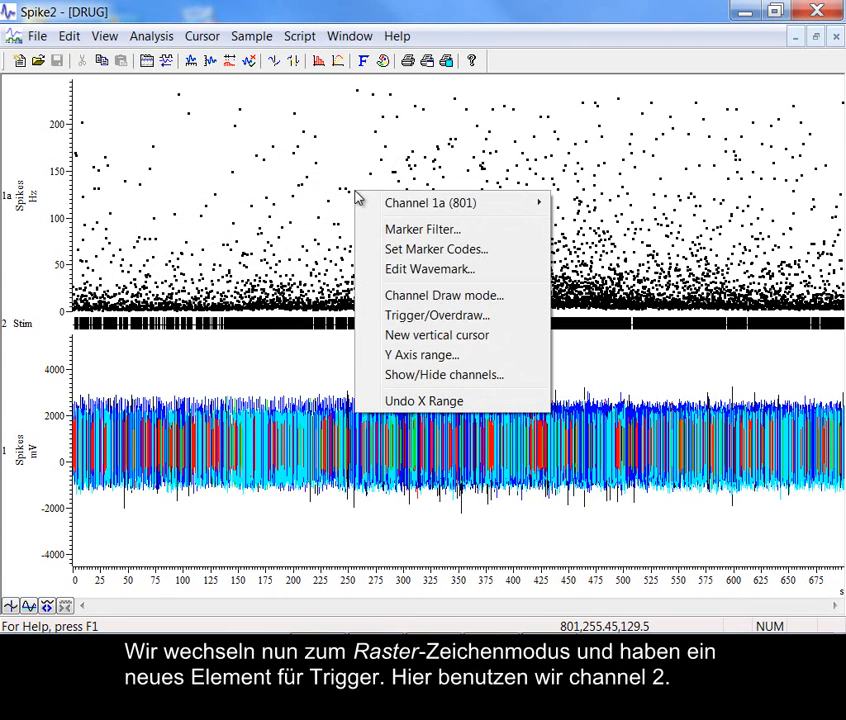
left_click(405, 298)
left_click(433, 384)
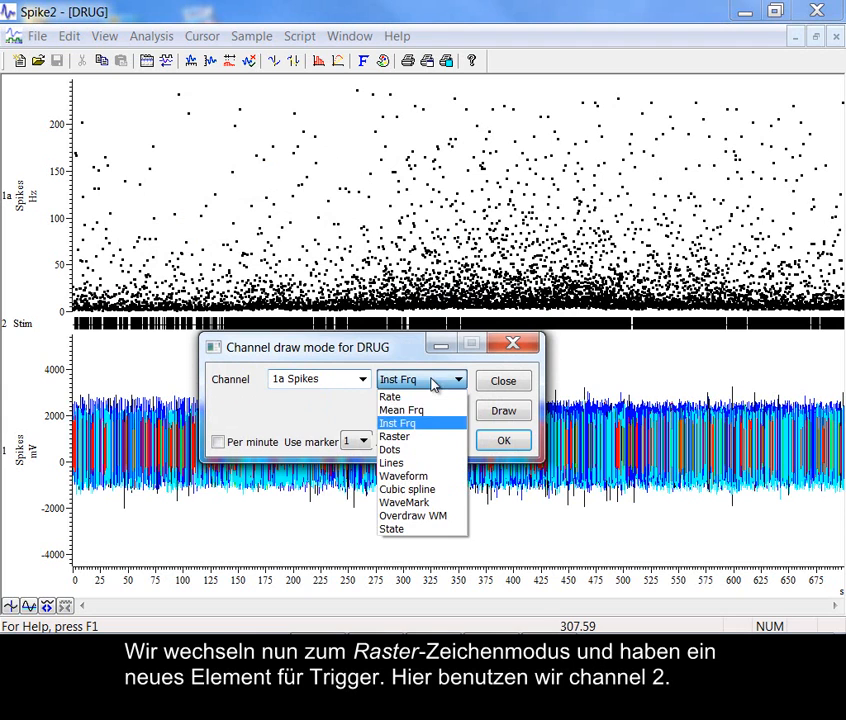
left_click(428, 436)
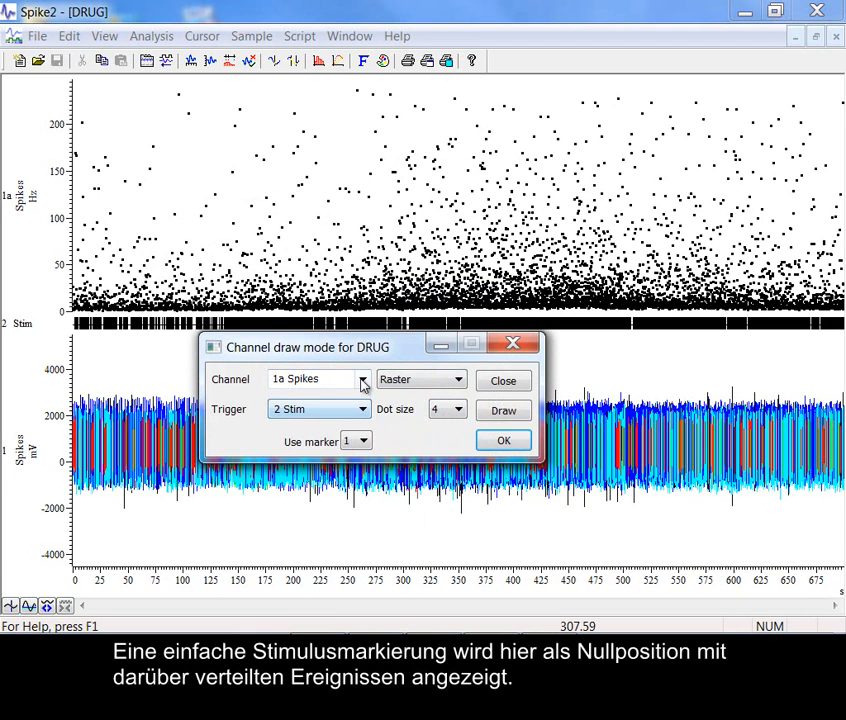
left_click(508, 411)
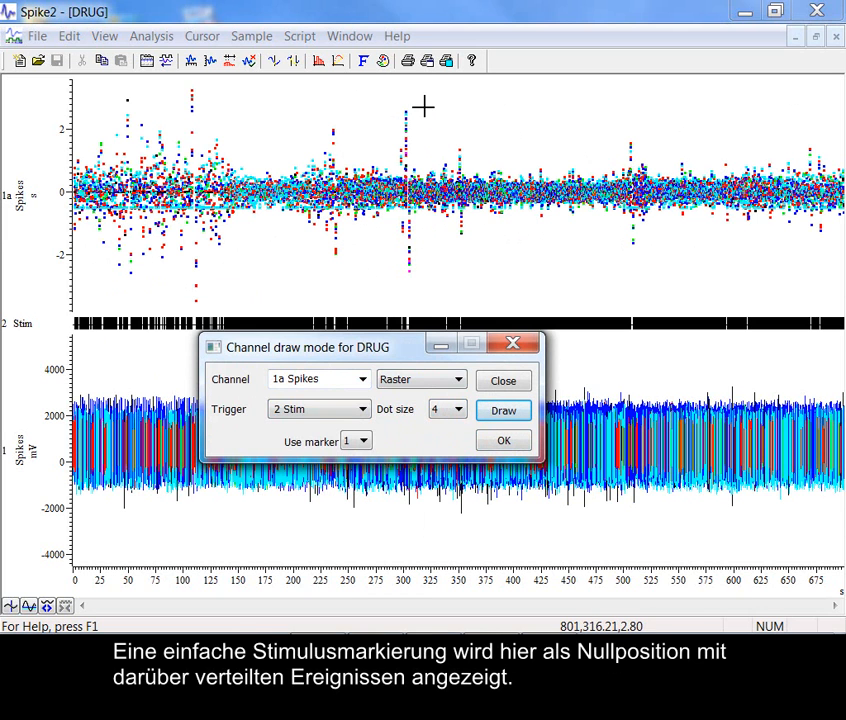
Draw channel 1a as Dots with dot size 4 and narrow the time range to about 352.3 to 353.5 seconds.
left_click(396, 381)
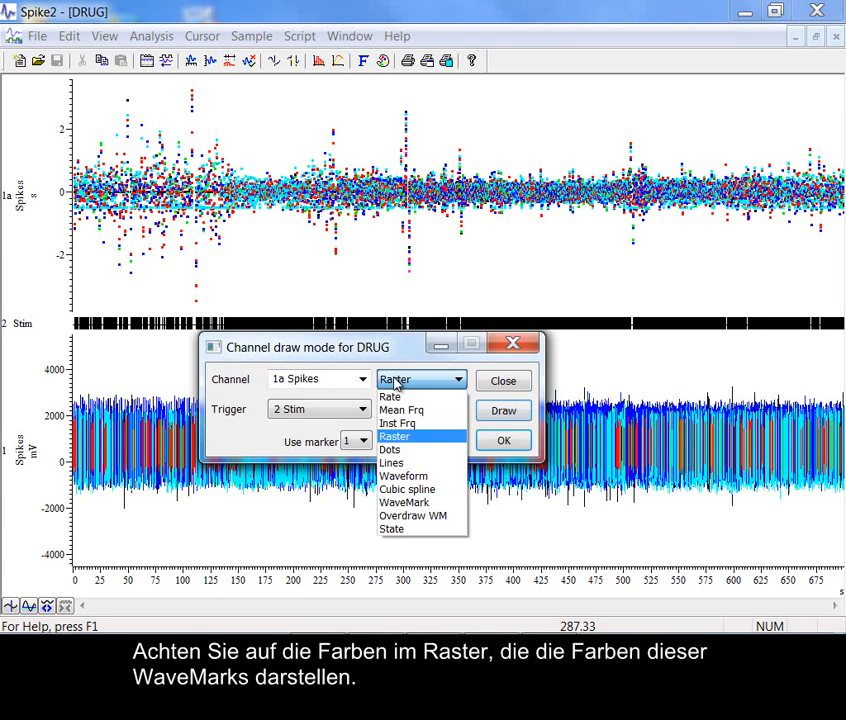
left_click(390, 451)
left_click(503, 411)
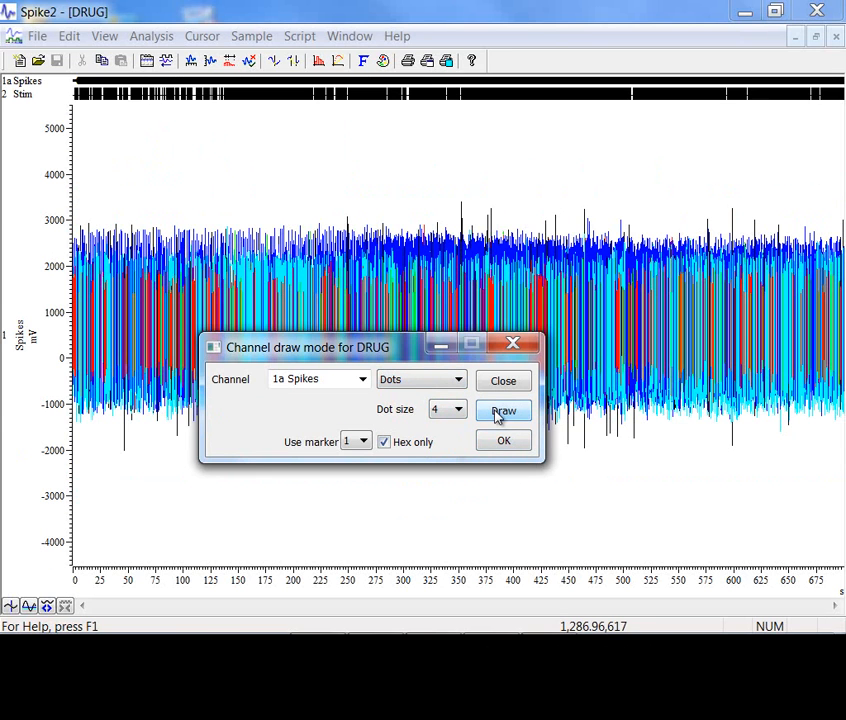
left_click_drag(450, 113, 490, 115)
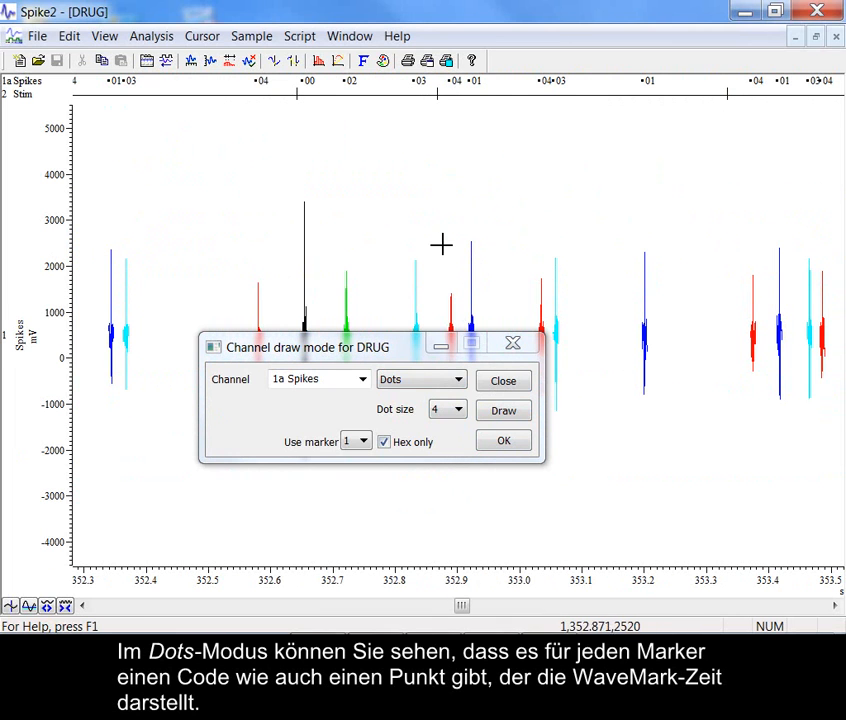
Redraw channel 1a in Lines mode without a centre line.
left_click(437, 382)
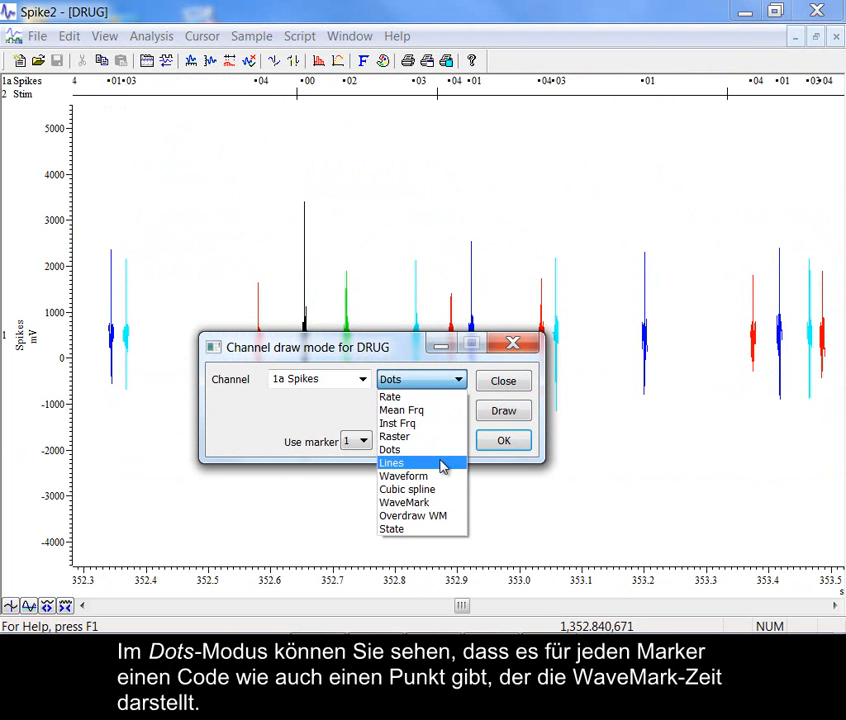
left_click(442, 462)
left_click(502, 412)
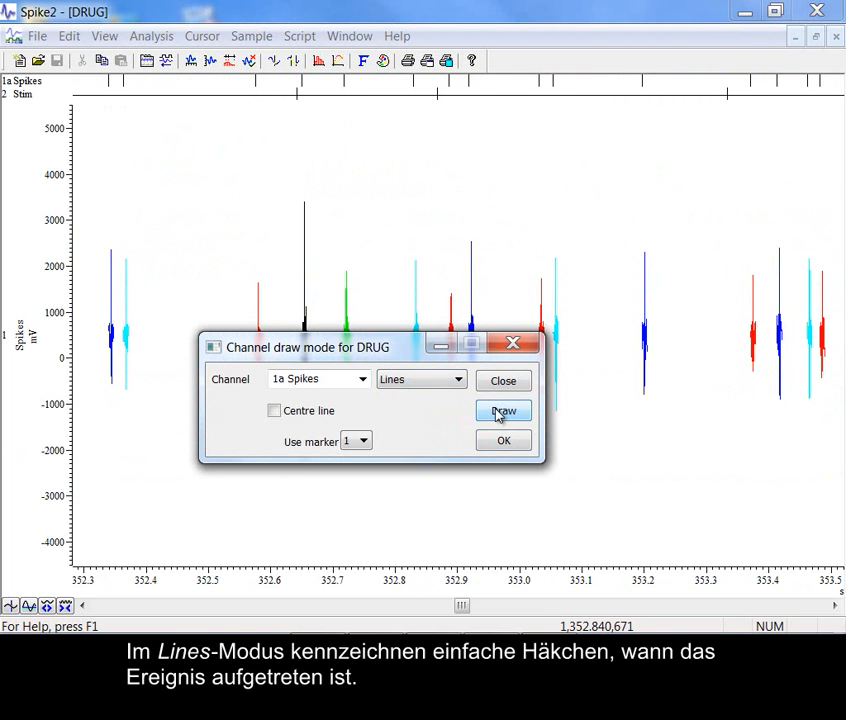
Draw channel 1a as Waveform and zoom in on the single spike at about 352.922 seconds.
left_click(443, 390)
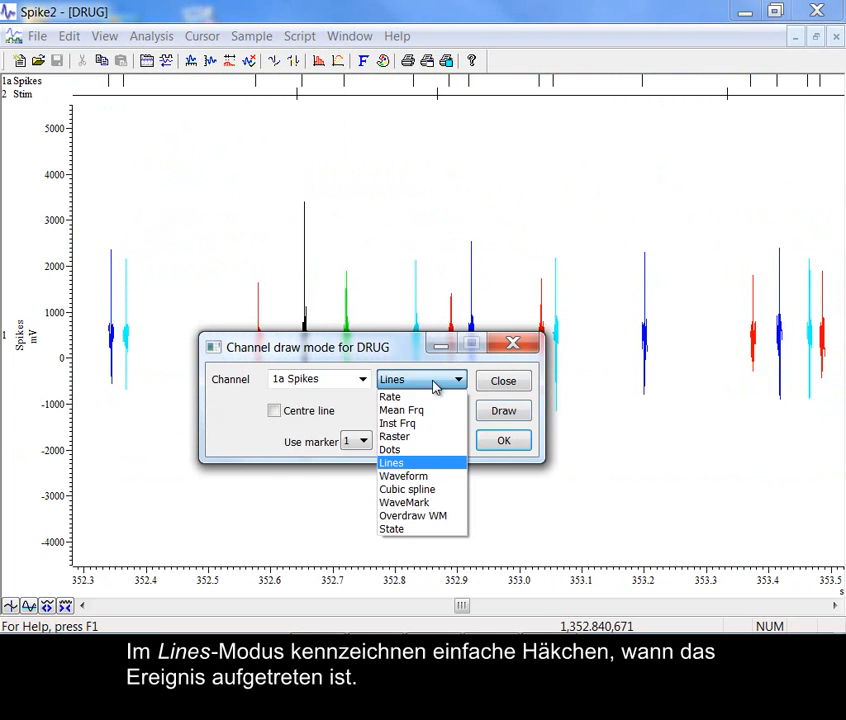
left_click(436, 477)
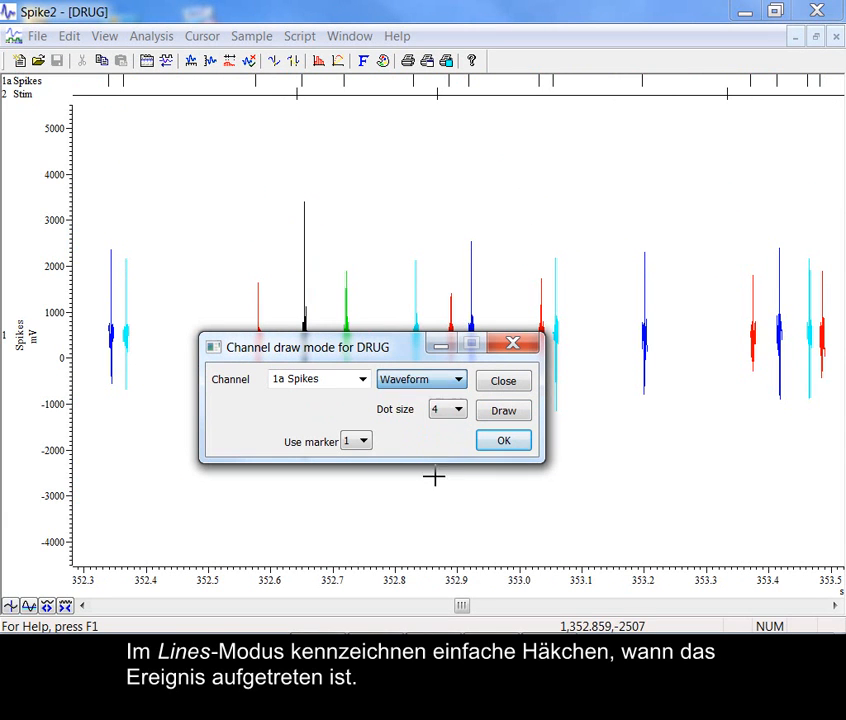
left_click(501, 413)
left_click_drag(444, 136, 498, 233)
left_click_drag(445, 186, 522, 189)
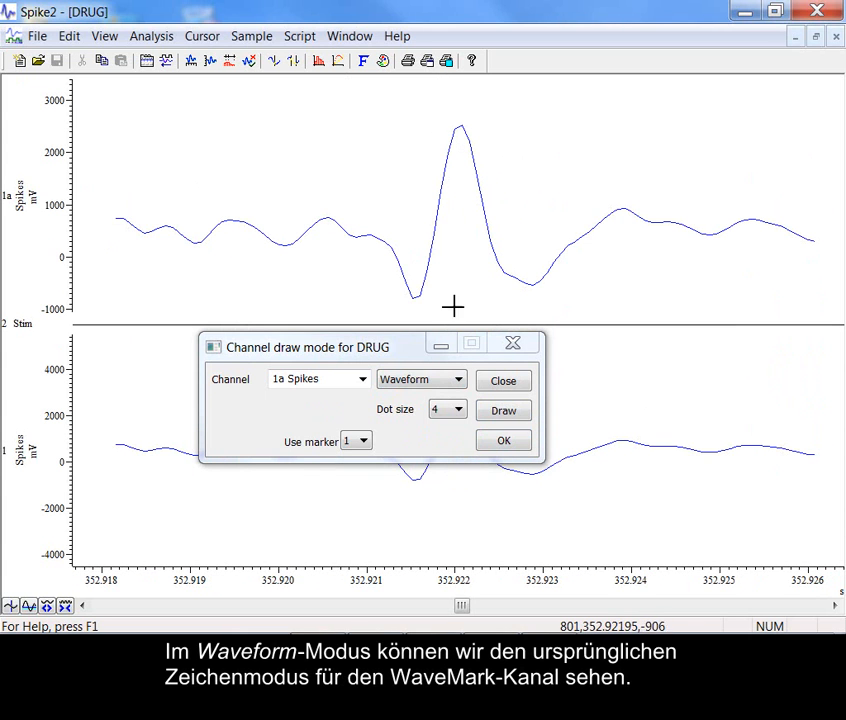
Move the draw mode dialog off the spike and rescale channel 1's Y axis to fit its waveform.
mouse_move(412, 347)
left_mouse_down()
mouse_move(342, 336)
mouse_move(249, 302)
left_mouse_up()
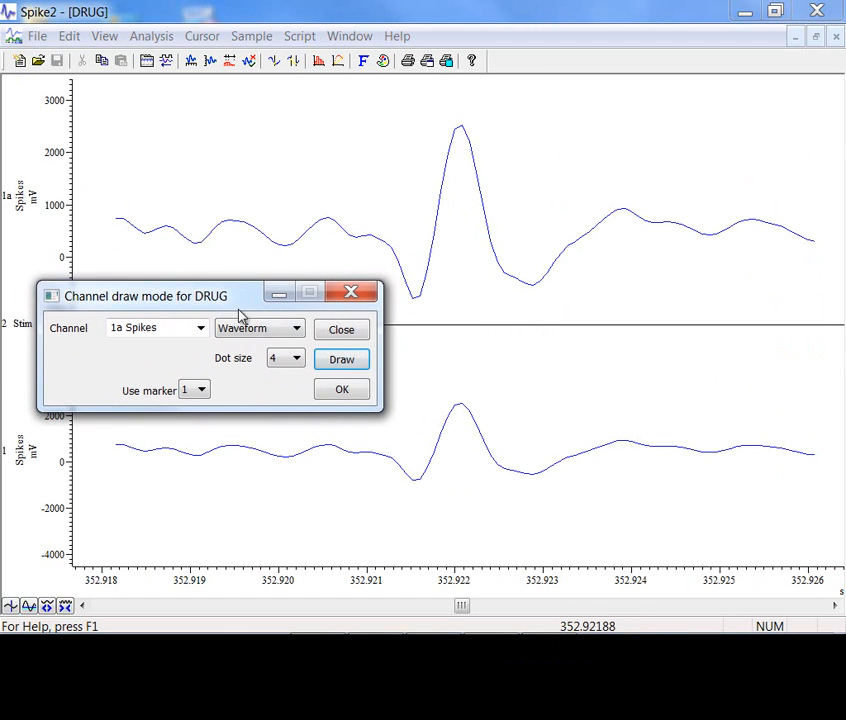
double_click(68, 466)
left_click(368, 189)
Redraw channel 1a as Cubic spline, followed by WaveMark using marker 1 with Hex only enabled.
left_click(290, 332)
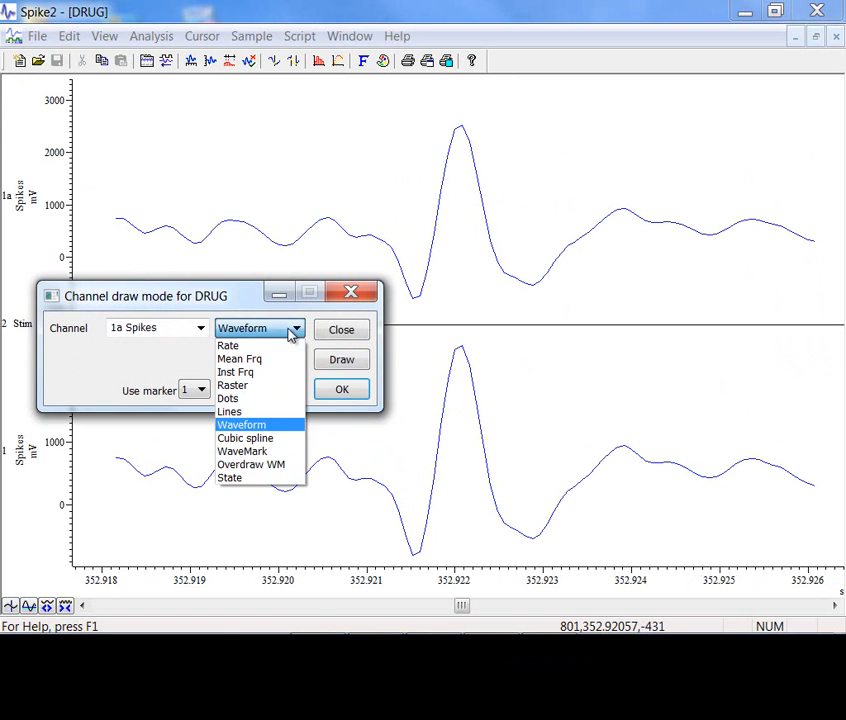
left_click(293, 439)
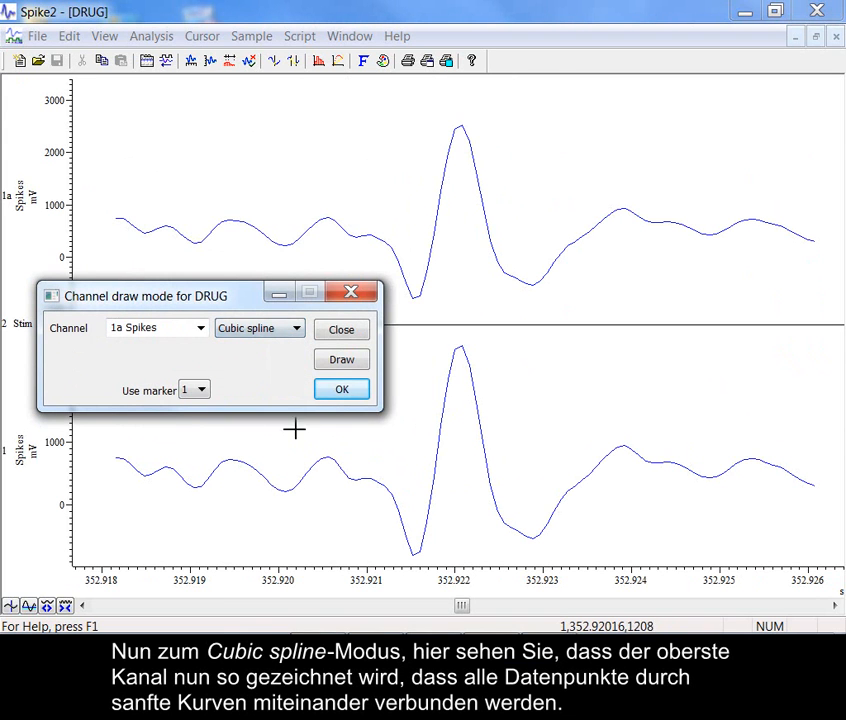
left_click(355, 361)
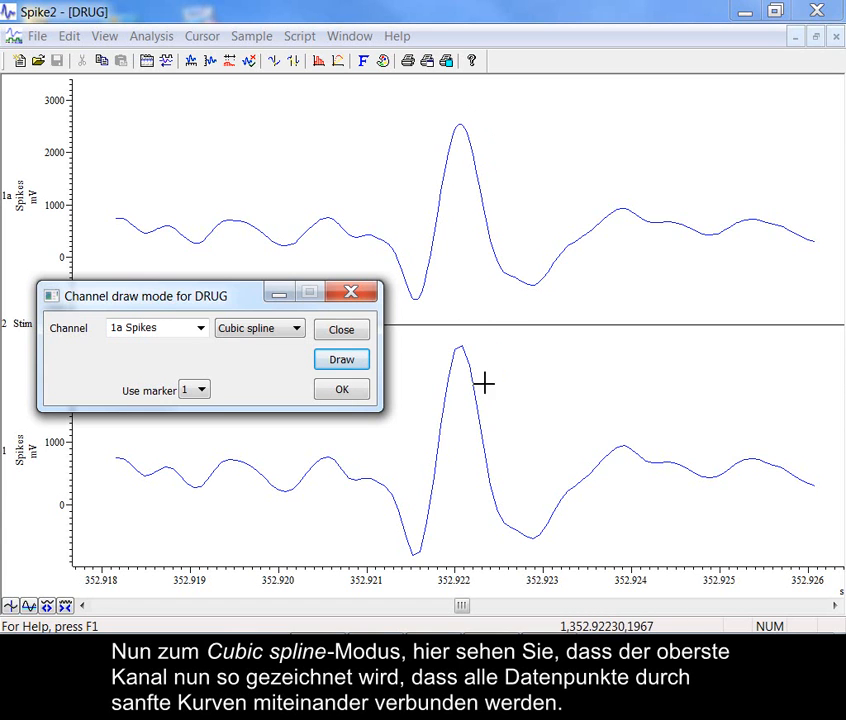
left_click(296, 328)
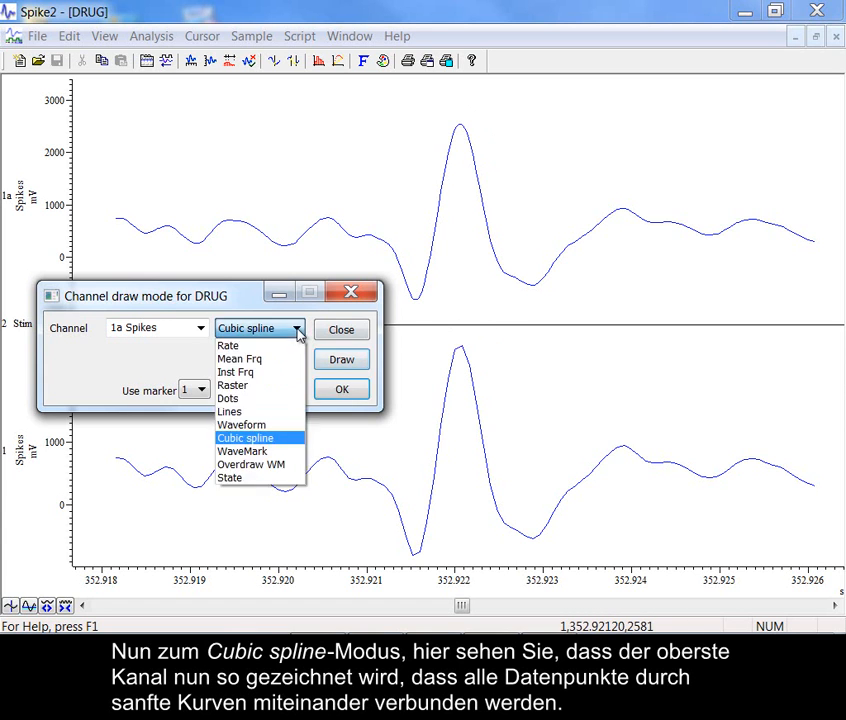
left_click(293, 451)
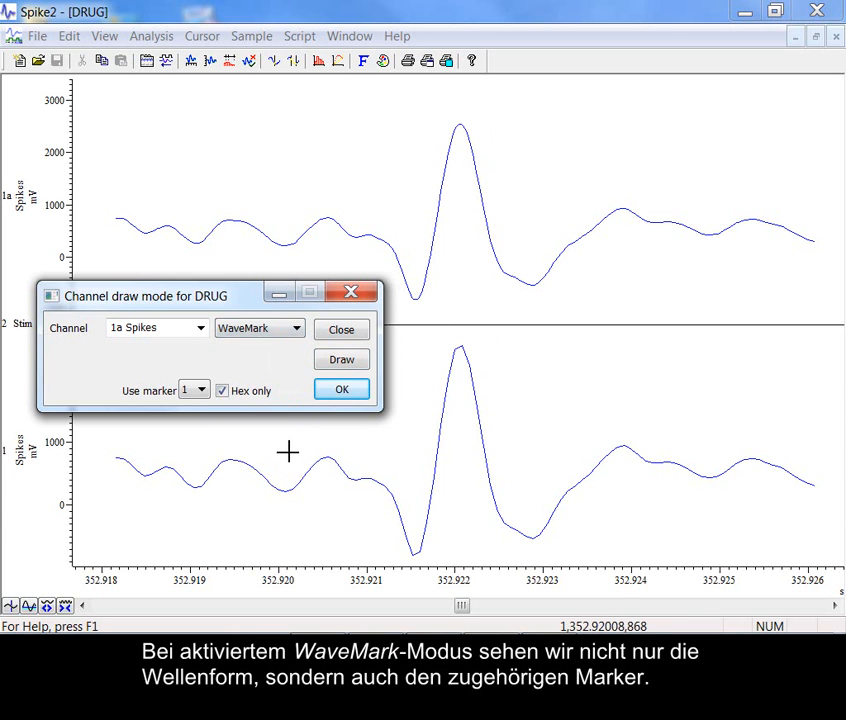
left_click(345, 361)
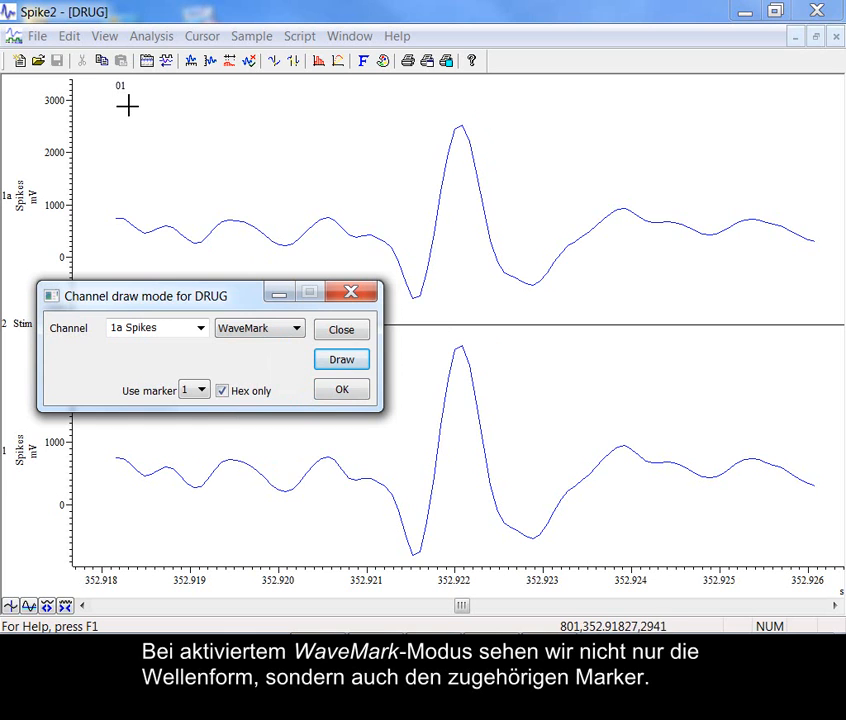
Draw channel 1a as Overdraw WM and widen the time range to about 351.6 to 354.2 seconds to overlay more spikes.
left_click(268, 330)
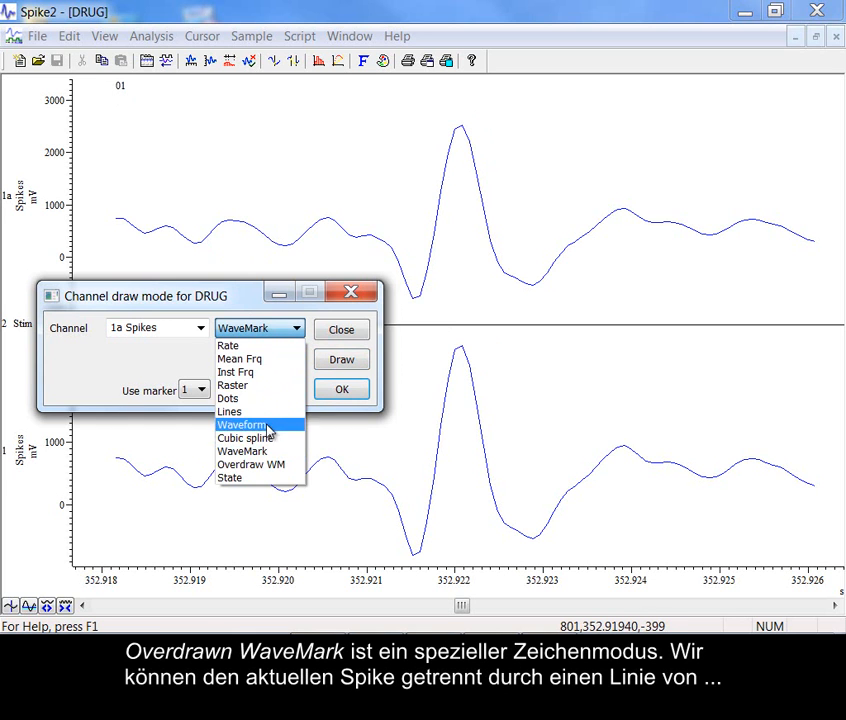
left_click(276, 464)
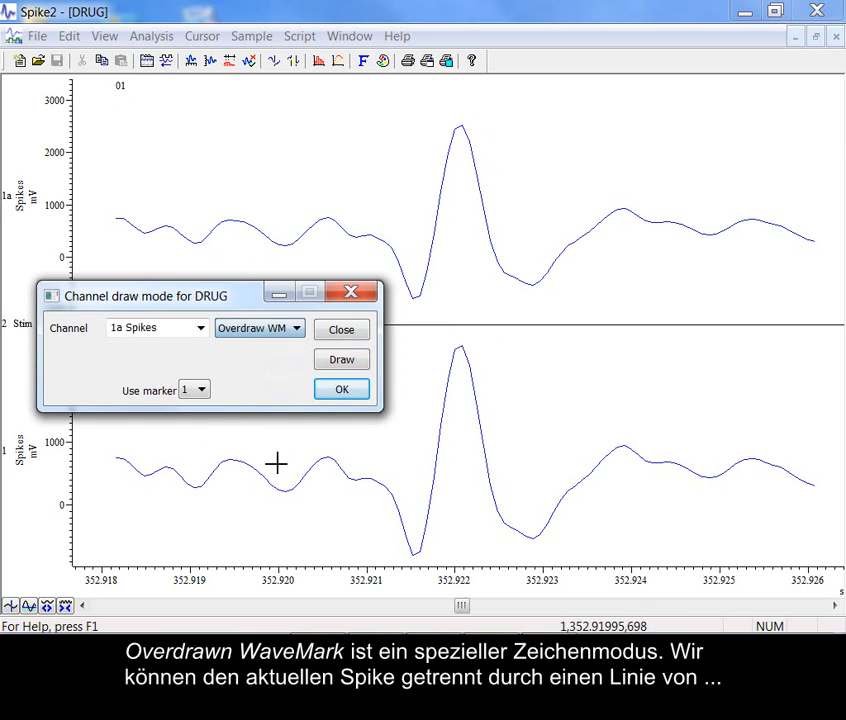
left_click(339, 362)
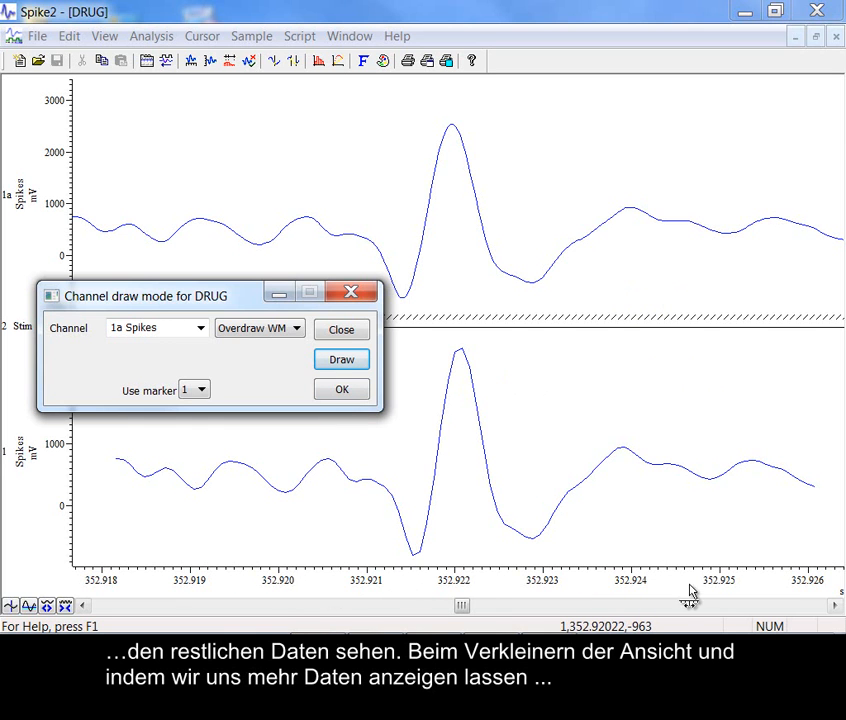
left_click_drag(712, 581, 459, 580)
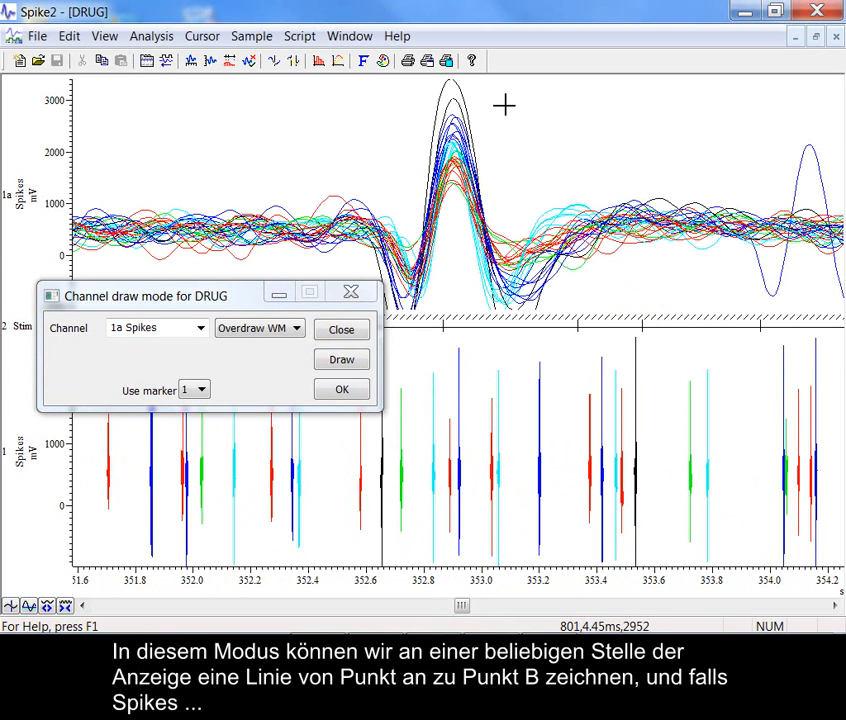
Draw a line across the peaks of the two tallest black spikes in channel 1a and set their marker code 1 to 04.
mouse_move(521, 97)
left_mouse_down()
mouse_move(455, 121)
mouse_move(576, 391)
mouse_move(659, 130)
mouse_move(699, 338)
mouse_move(417, 59)
mouse_move(419, 166)
mouse_move(451, 118)
mouse_move(461, 121)
mouse_move(458, 113)
left_mouse_up()
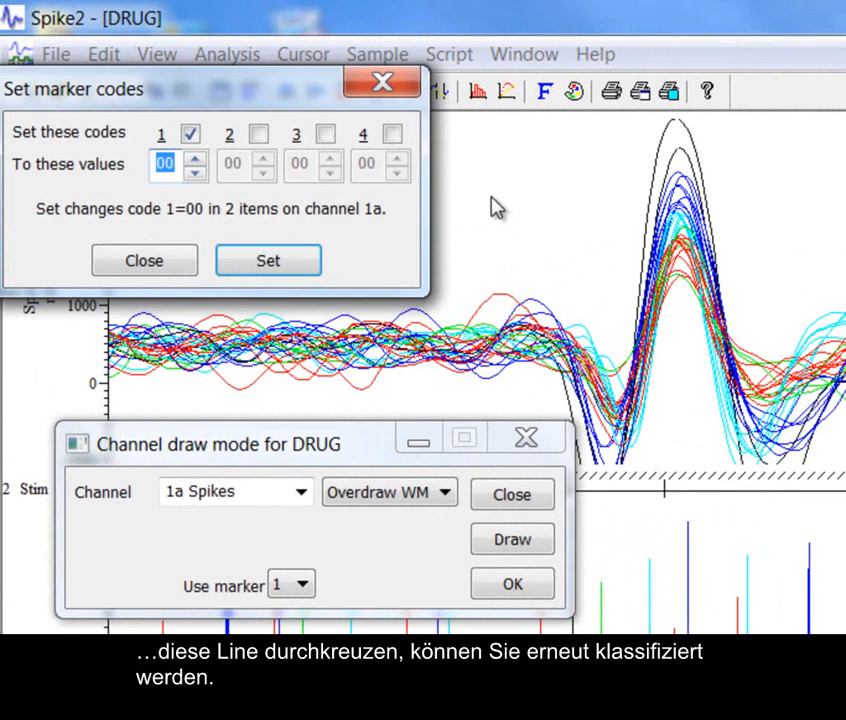
left_click(192, 160)
left_click(194, 162)
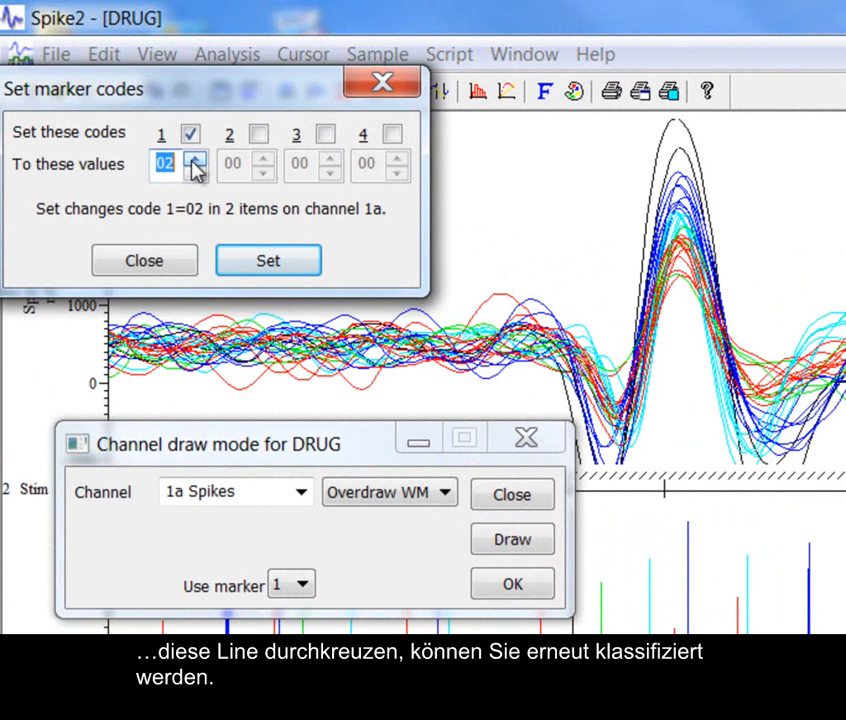
left_click(194, 162)
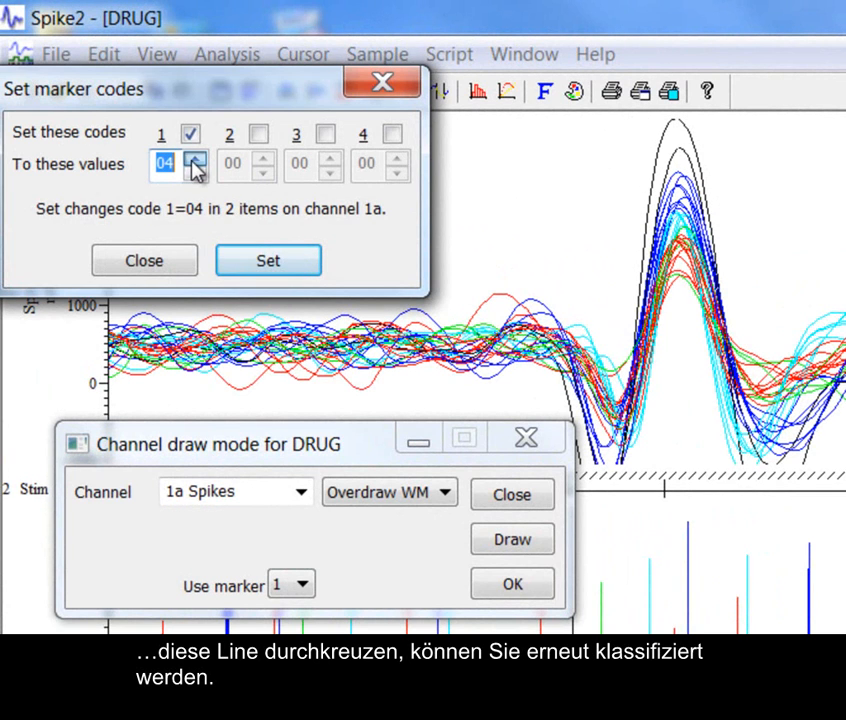
left_click(264, 264)
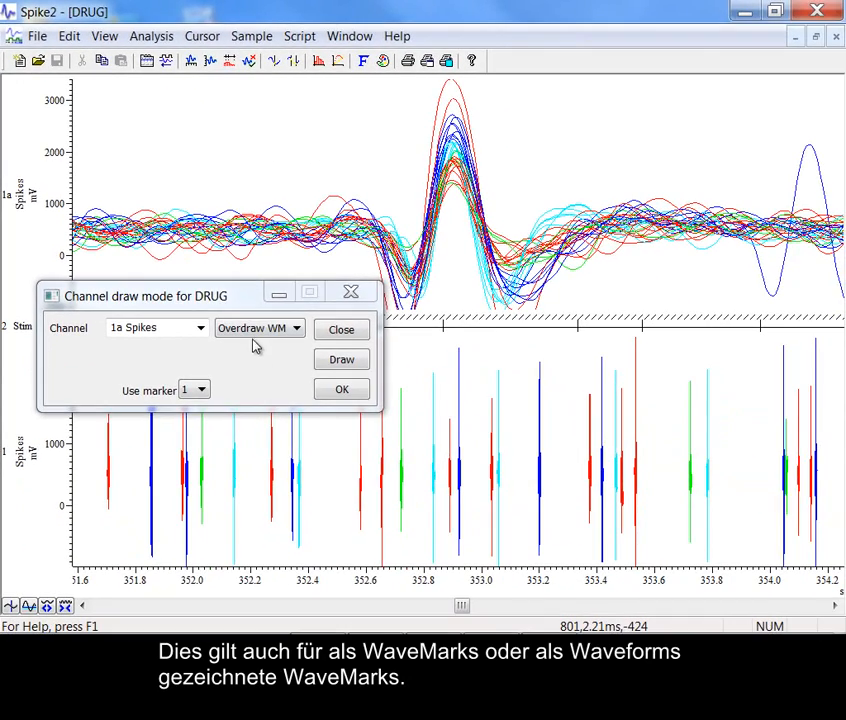
Draw channel 1a in State mode, and redraw it with Show code enabled.
left_click(368, 470)
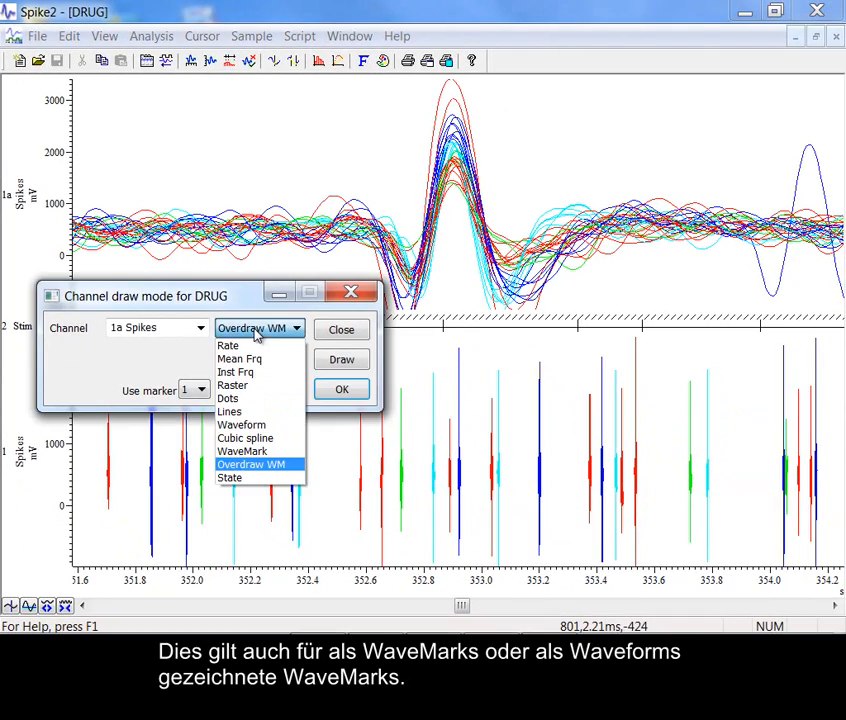
left_click(246, 479)
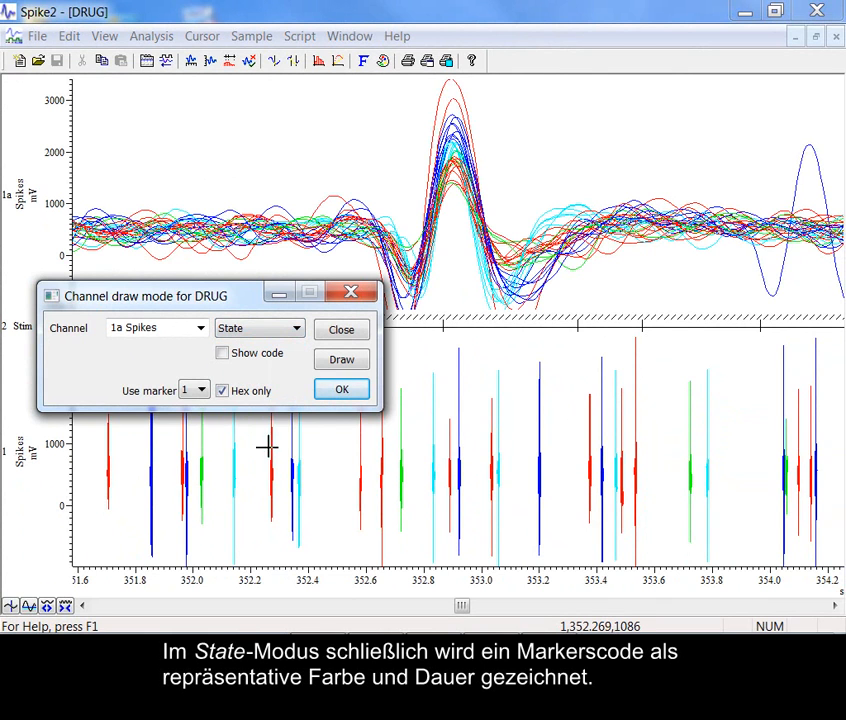
left_click(343, 360)
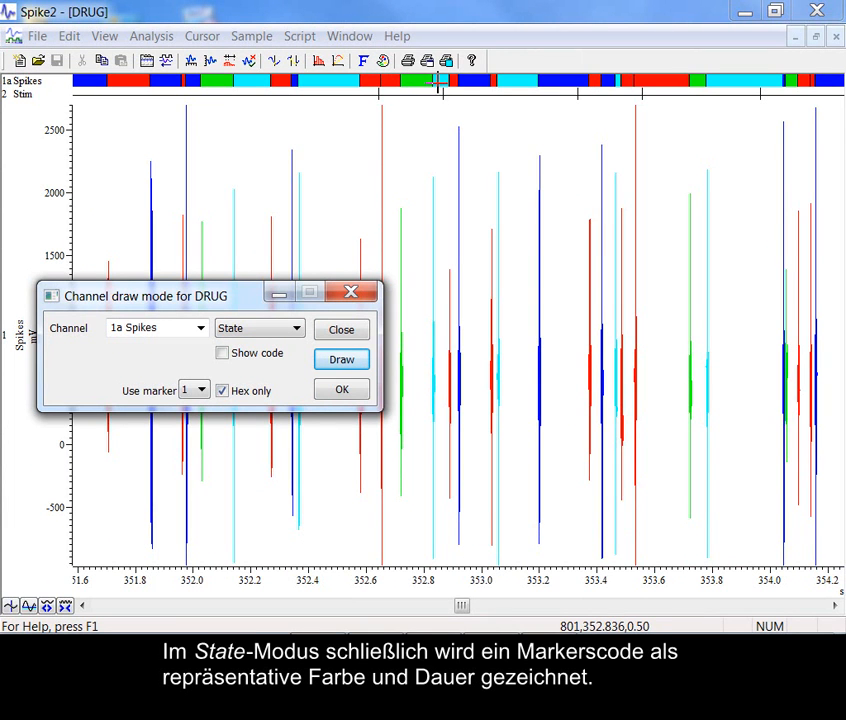
left_click(223, 354)
left_click(340, 360)
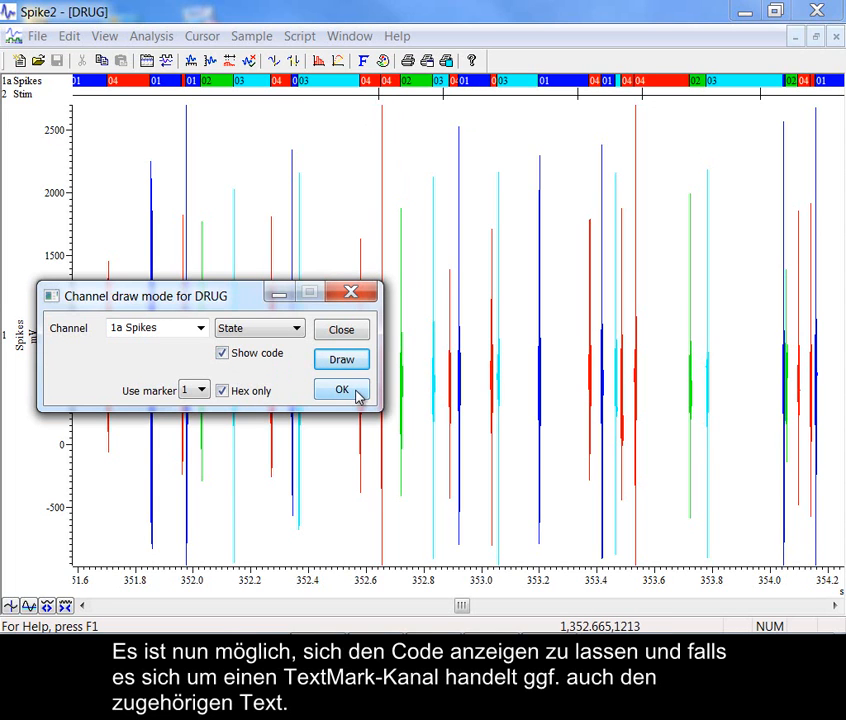
Redraw channel 1a in Lines mode using marker 1, without a centre line, and finish the channel draw mode settings.
left_click(299, 330)
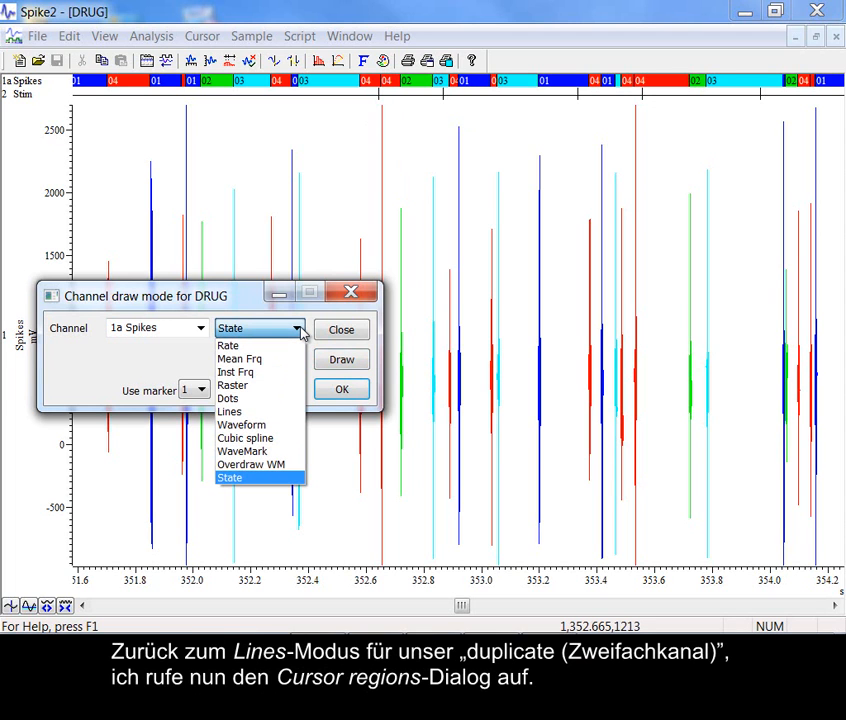
left_click(267, 416)
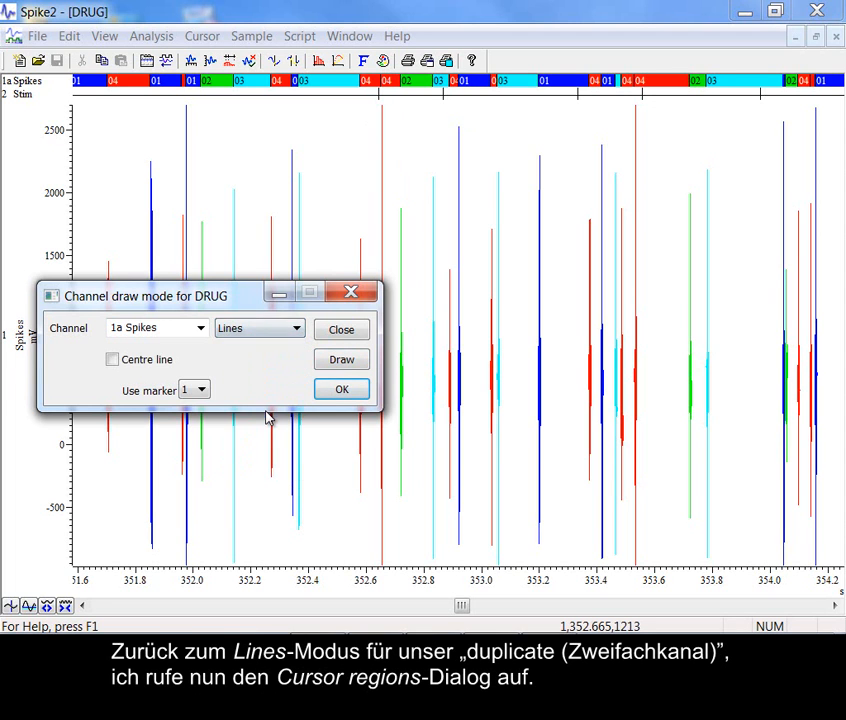
left_click(341, 363)
left_click(345, 391)
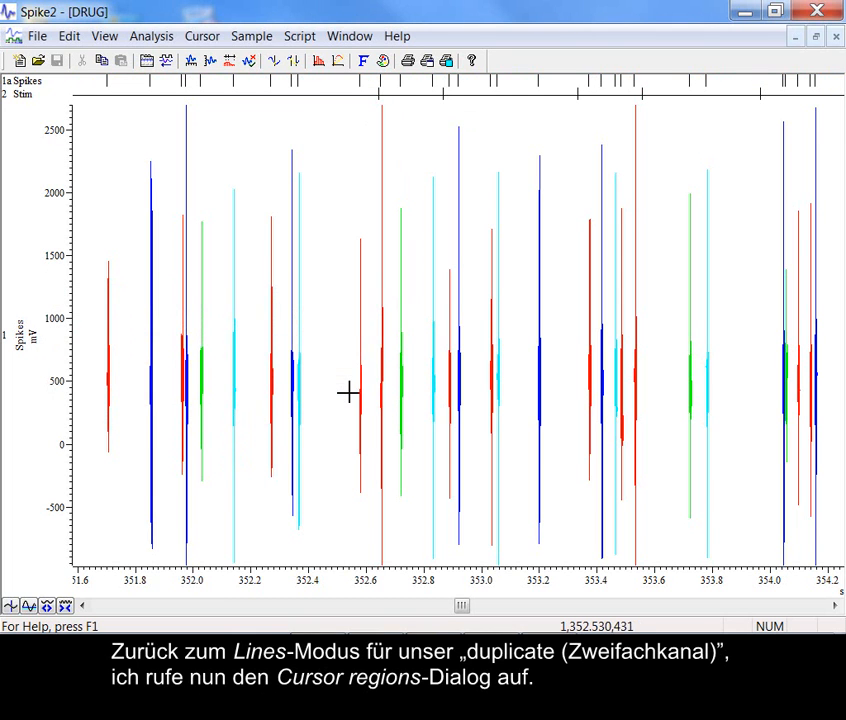
Open the cursor regions measurements for DRUG, add vertical cursors 1 and 2, and move cursor 2 to about 352.77 seconds.
left_click(294, 61)
left_click_drag(366, 292, 447, 230)
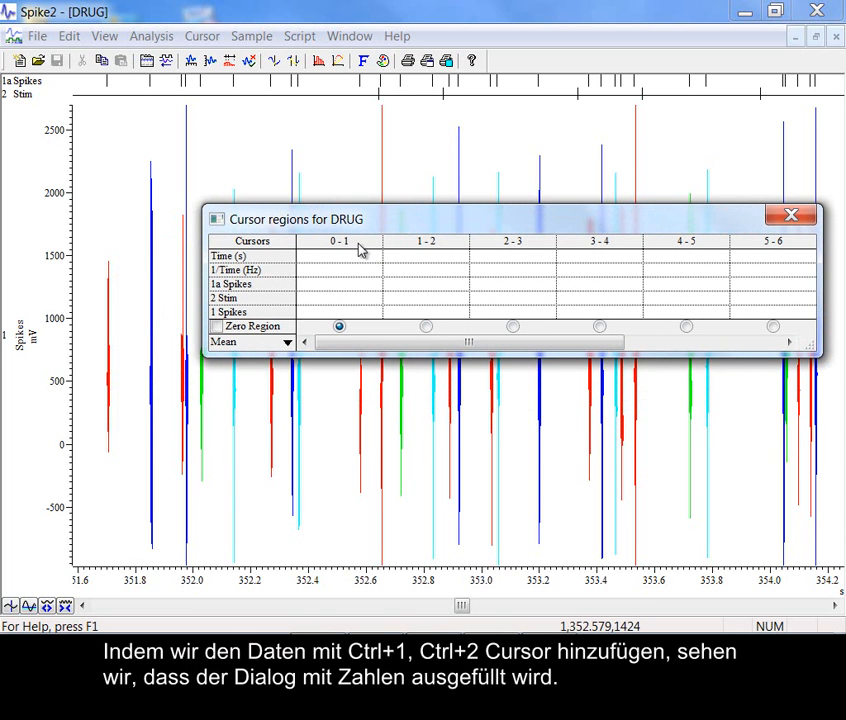
left_click(306, 131)
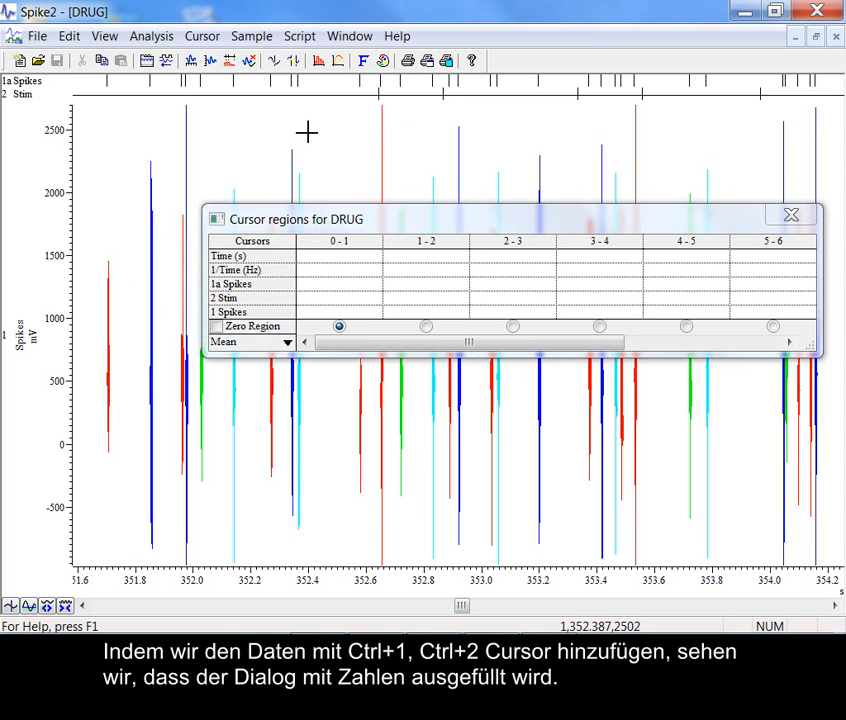
key("ctrl+1")
key("ctrl+2")
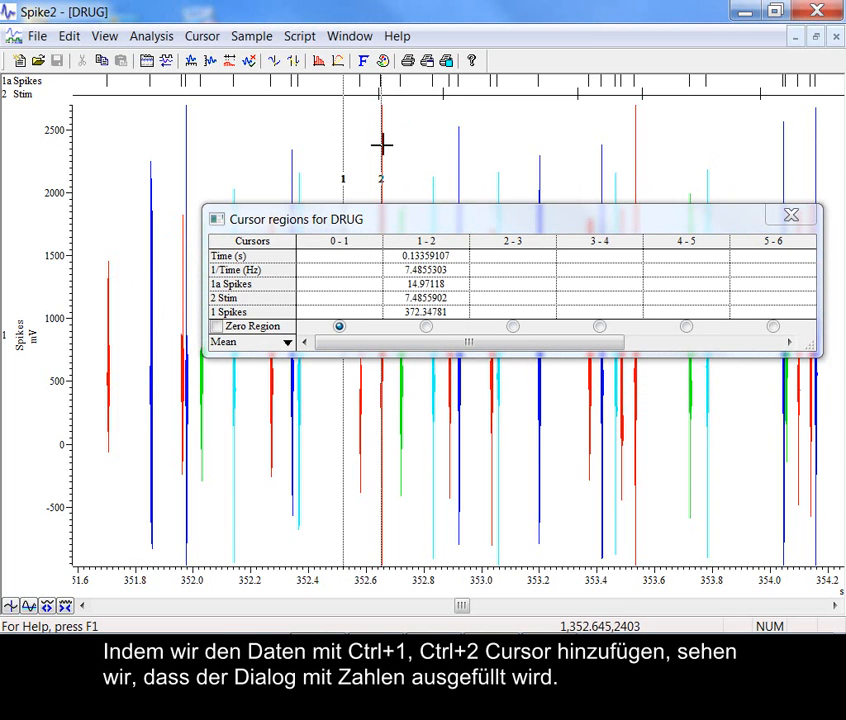
left_click_drag(381, 147, 417, 149)
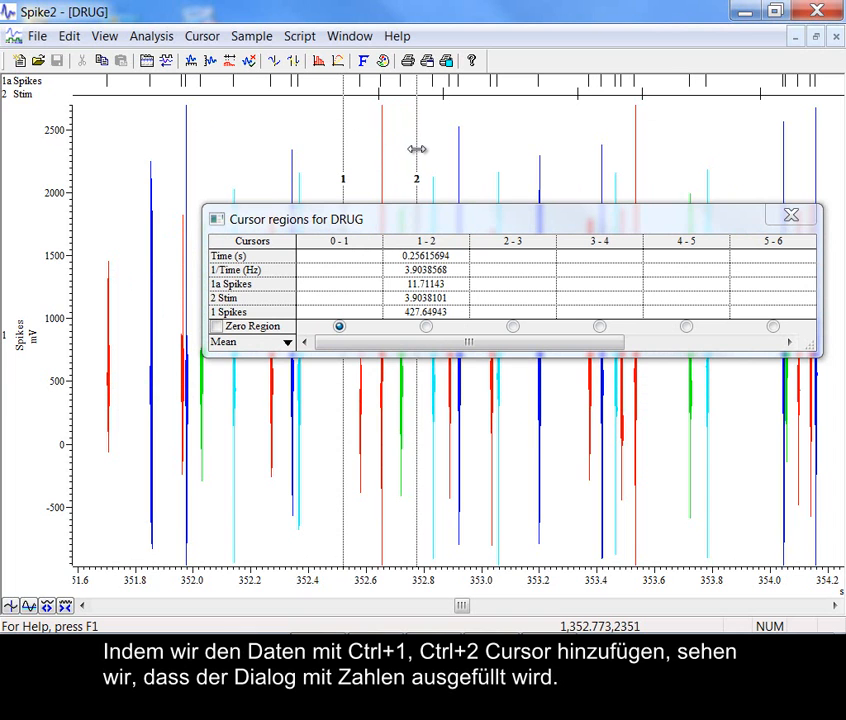
Set the cursor regions measurement to Sum and select the channel 1a Spikes value for region 1 - 2.
left_click(288, 343)
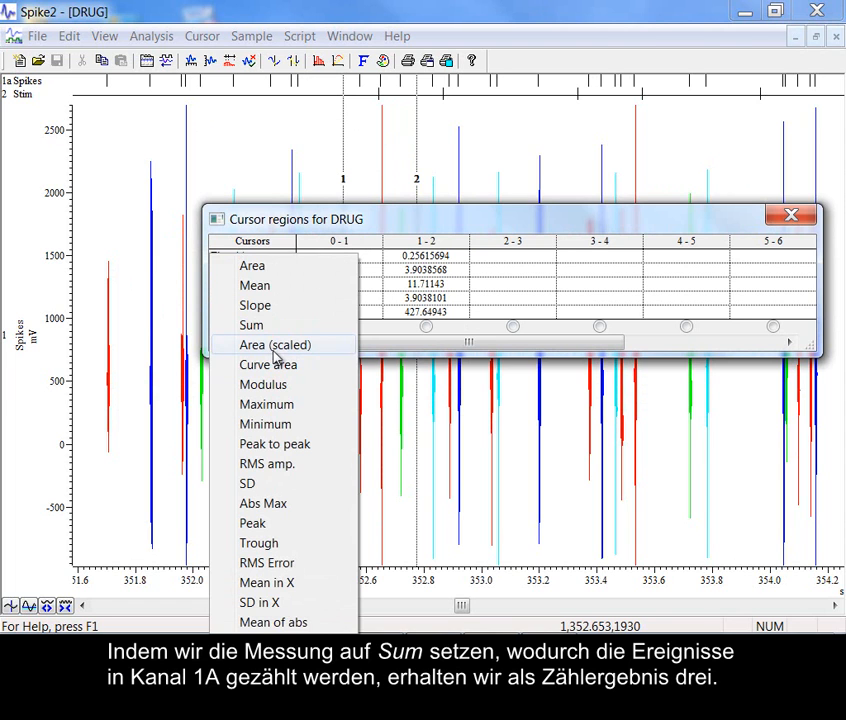
left_click(266, 326)
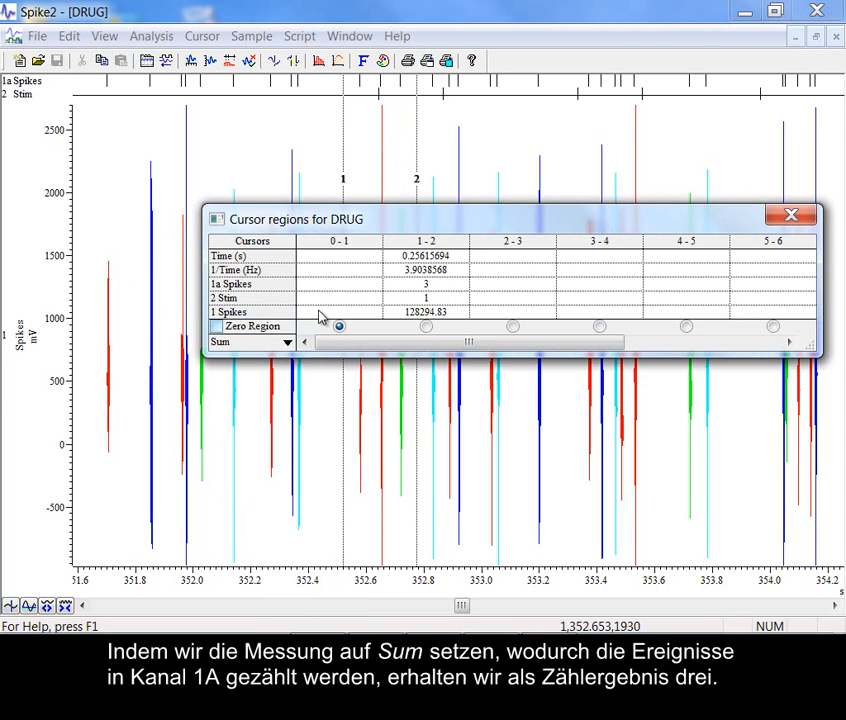
left_click(432, 287)
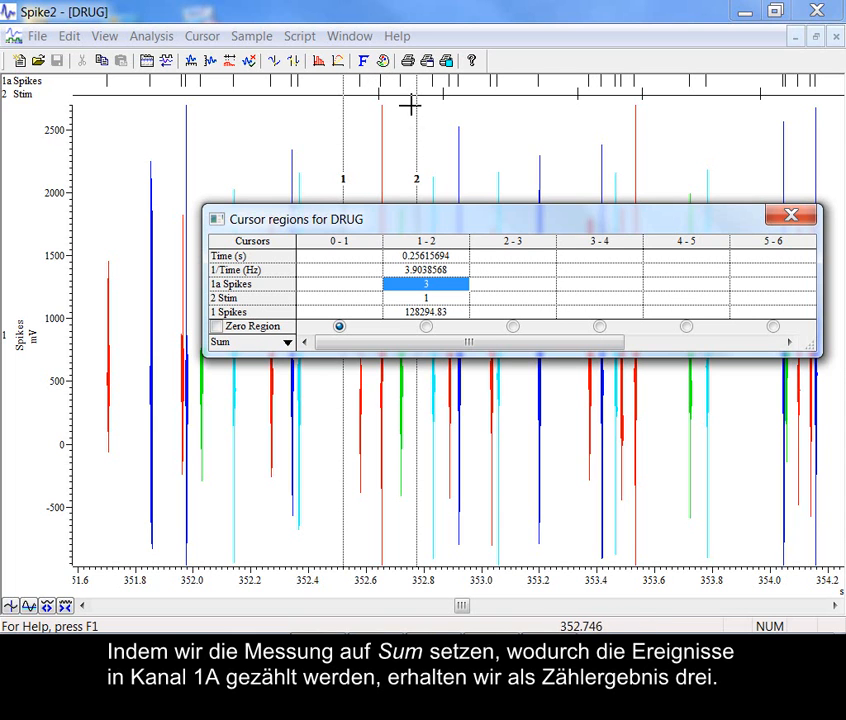
Redraw channel 1a in Waveform mode using marker 1, keeping the cursor regions values in view for comparison.
right_click(386, 86)
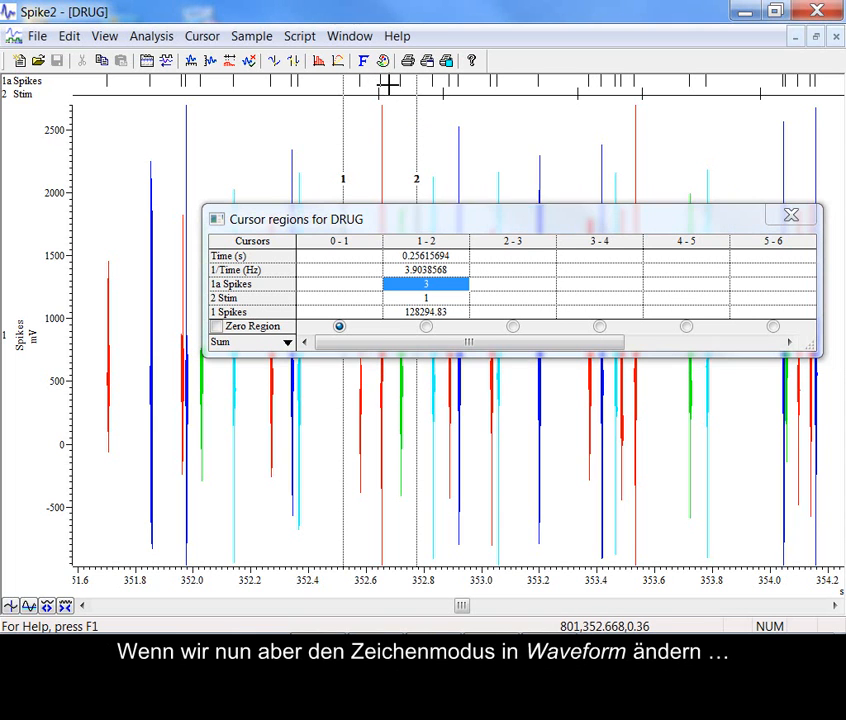
left_click(480, 188)
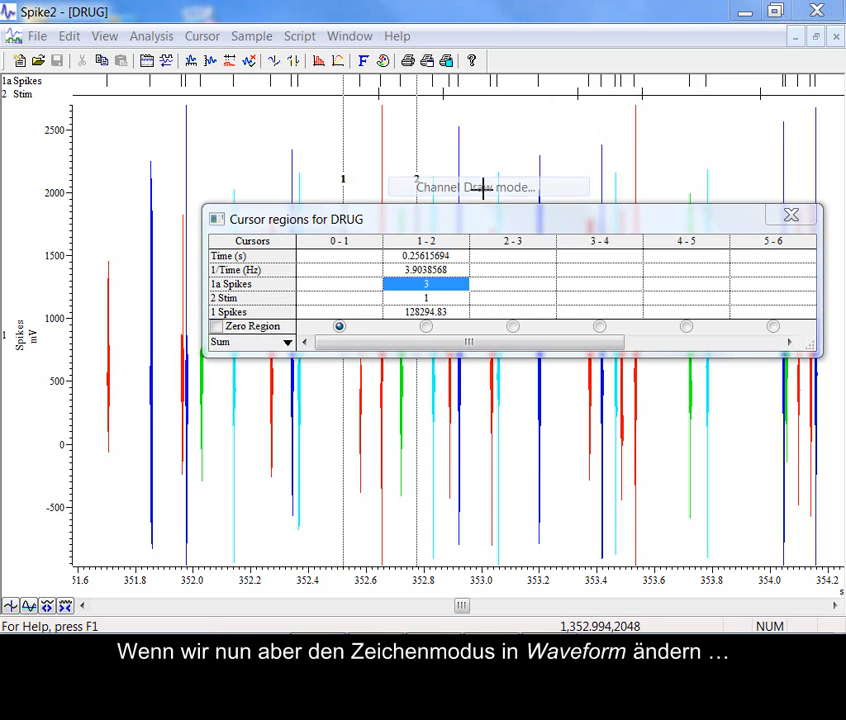
left_click(293, 323)
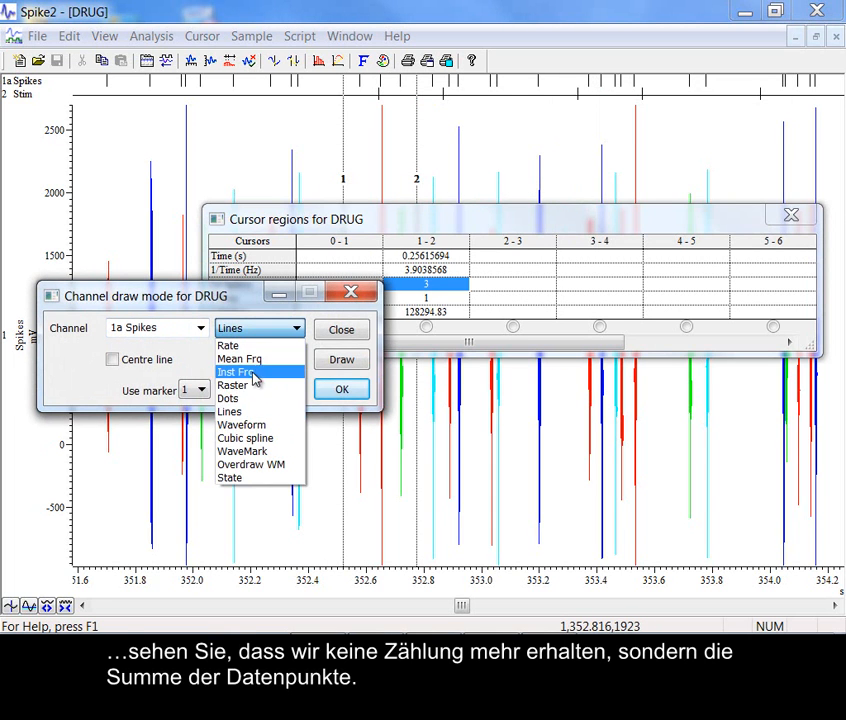
left_click(258, 426)
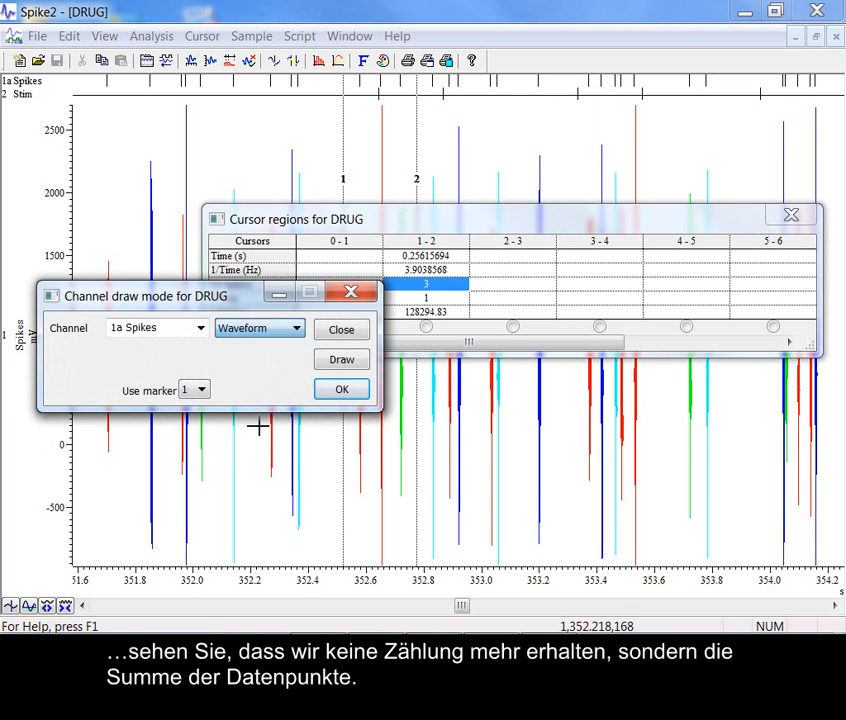
left_click(337, 360)
mouse_move(251, 304)
left_mouse_down()
mouse_move(512, 433)
mouse_move(692, 441)
left_mouse_up()
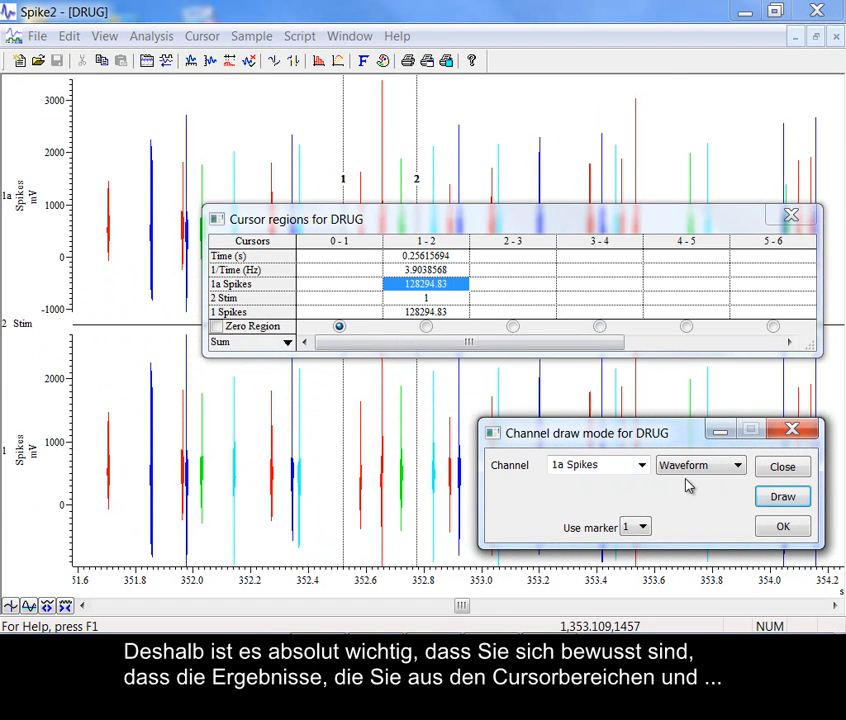
left_click(782, 528)
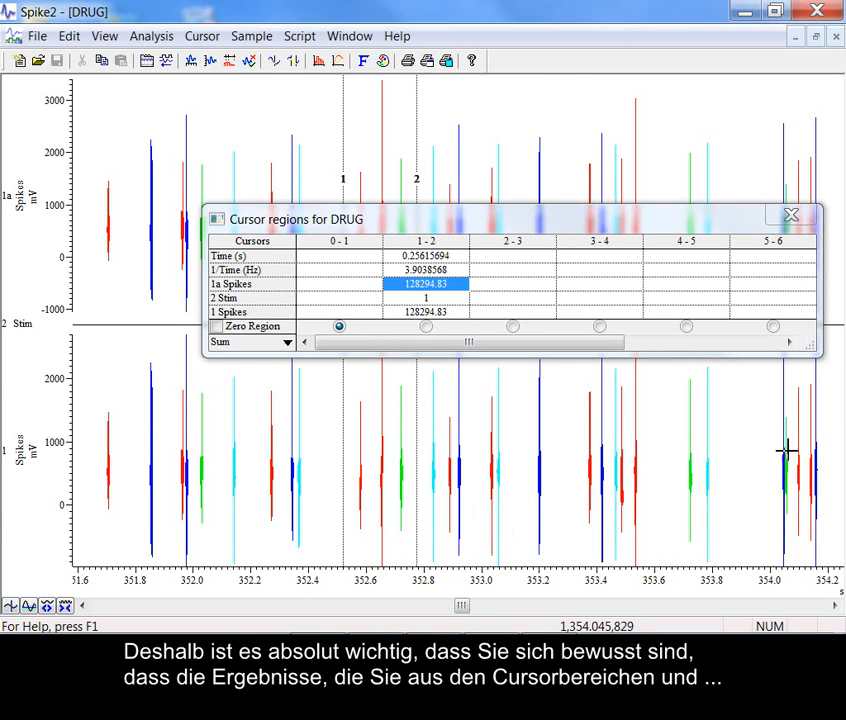
Close the cursor regions measurements and show the full time range of DRUG on the X axis.
left_click(790, 217)
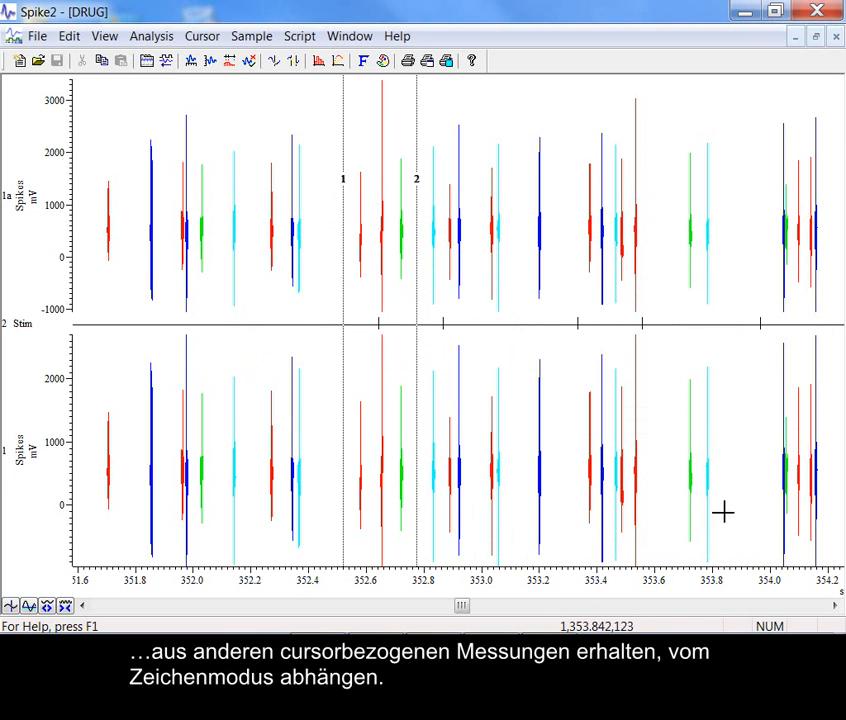
double_click(698, 588)
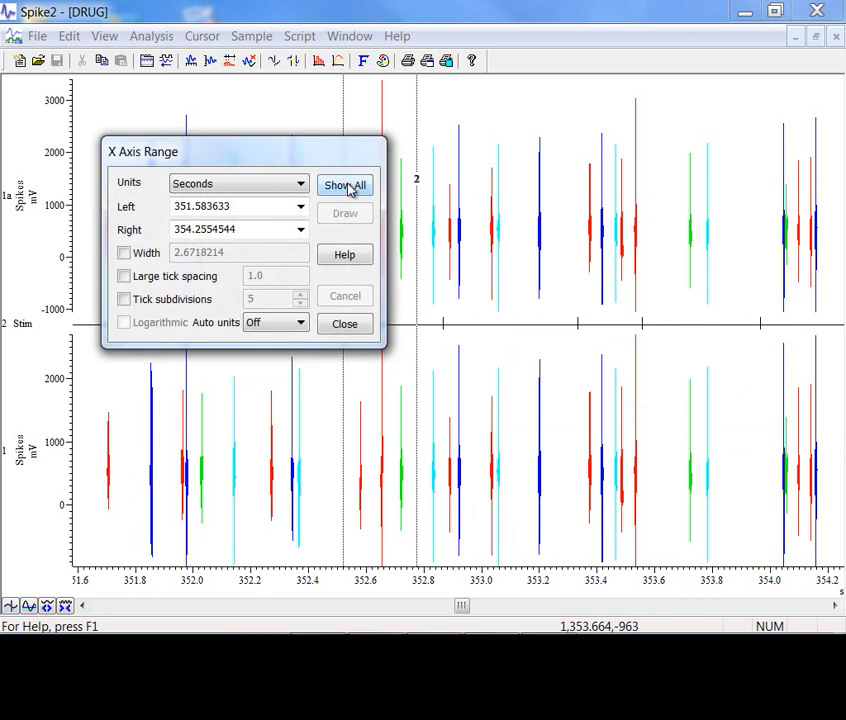
left_click(345, 186)
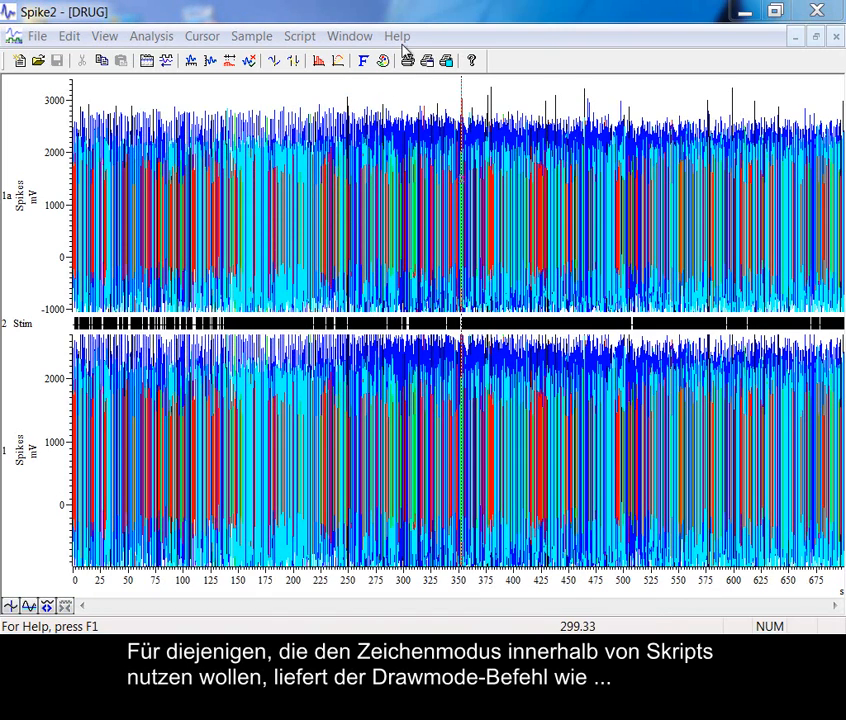
Search the Spike2 help for "Drawmode" and open the DrawMode() script function topic.
left_click(398, 36)
left_click(416, 63)
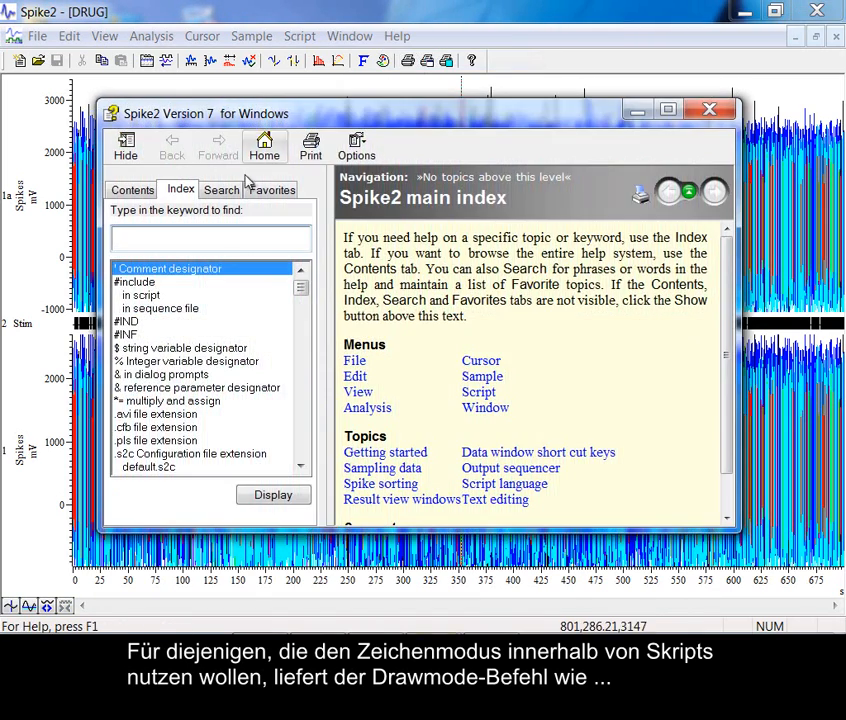
left_click(226, 195)
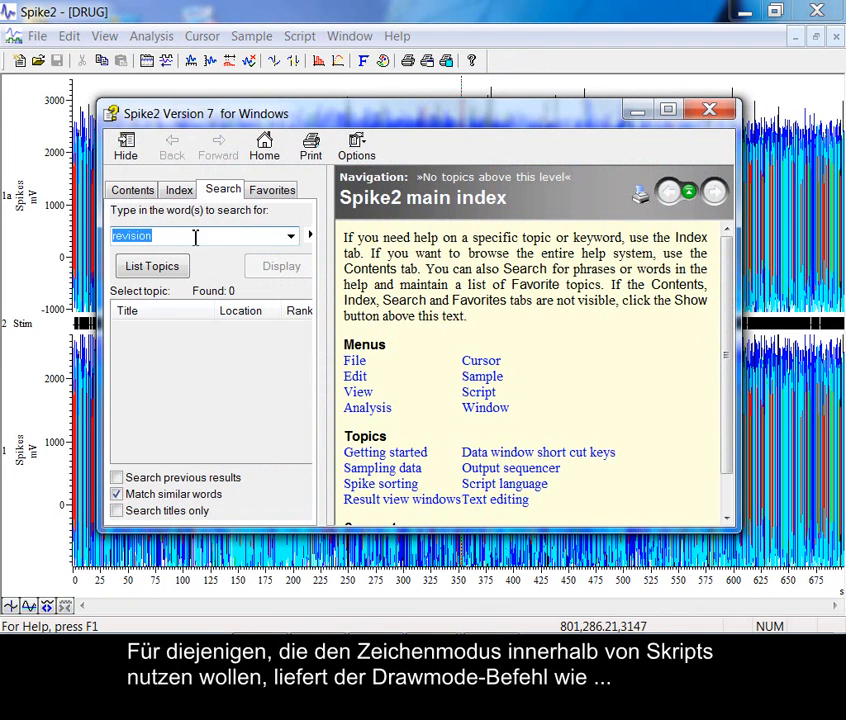
type("Dr")
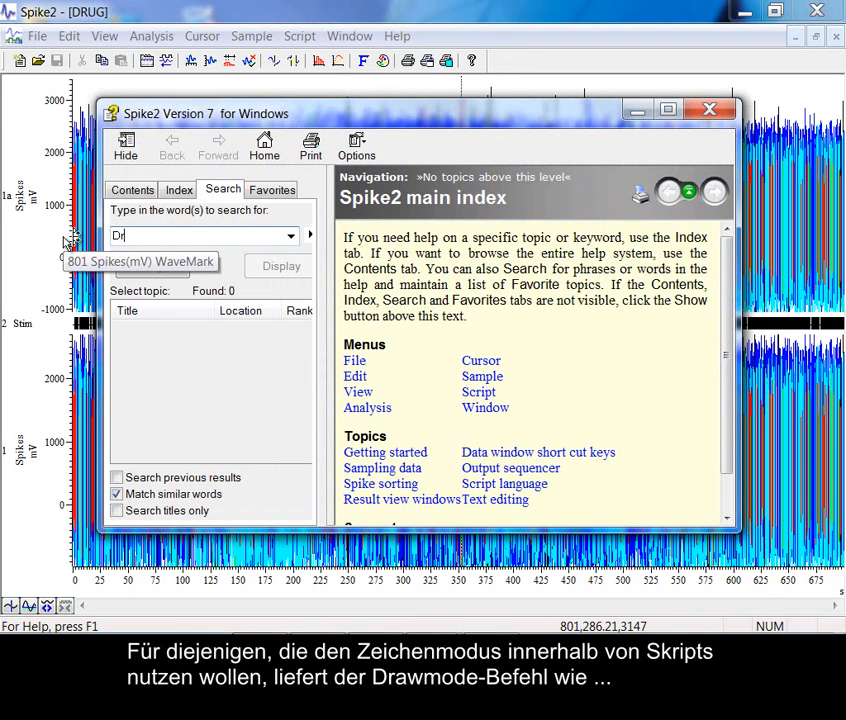
type("awmode")
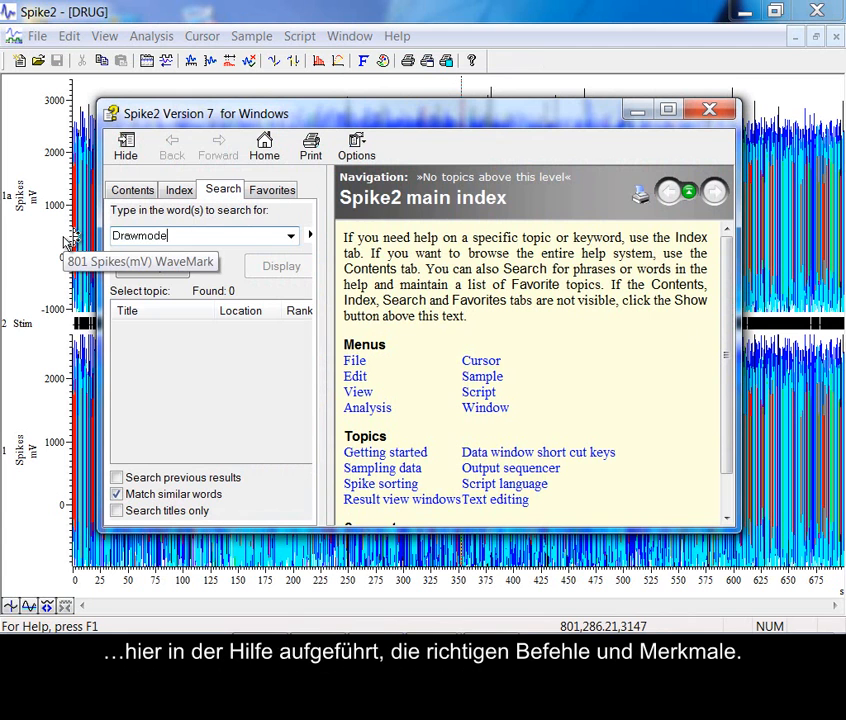
left_click(140, 266)
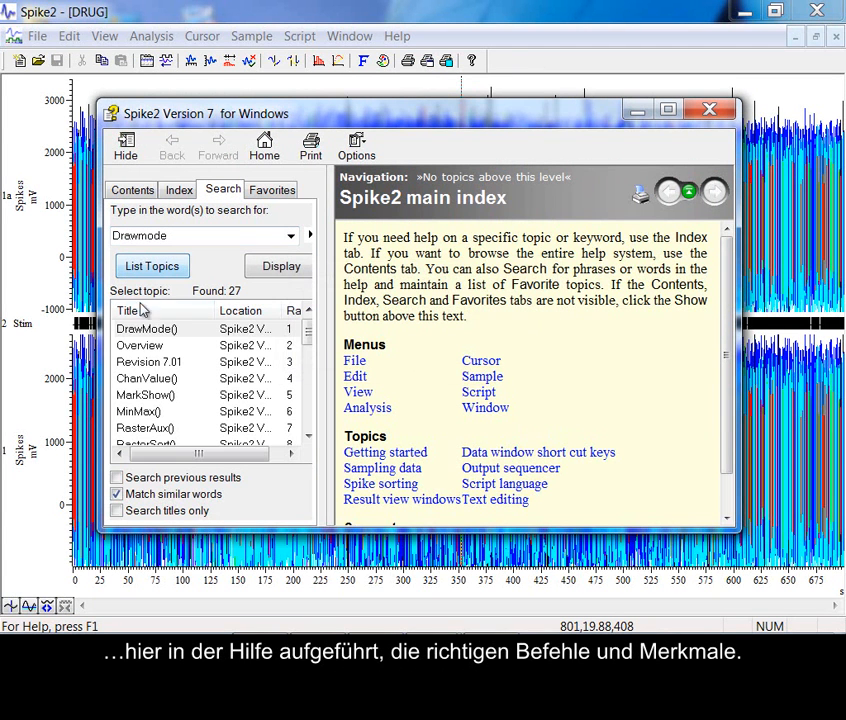
double_click(139, 334)
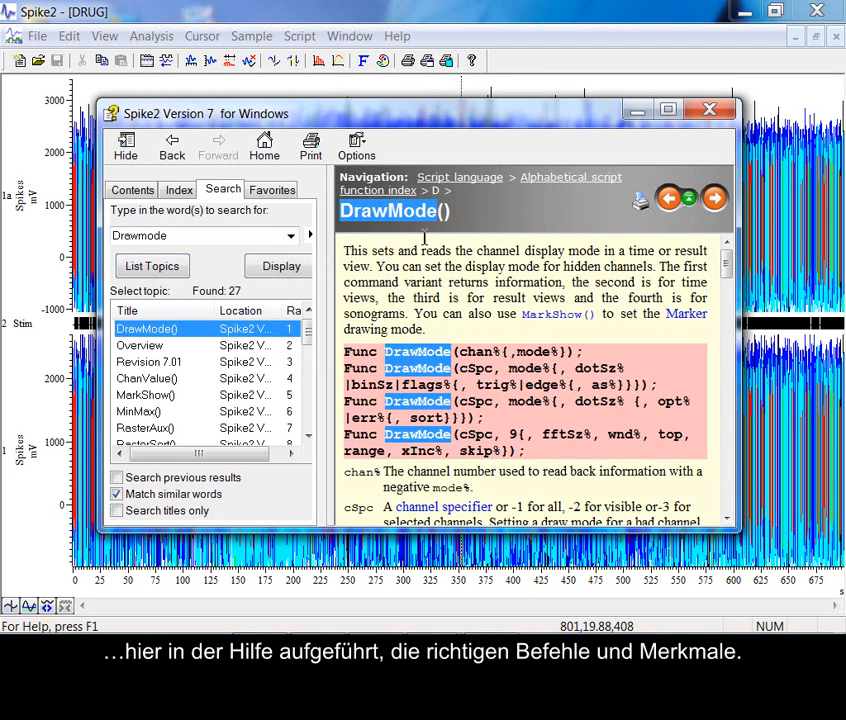